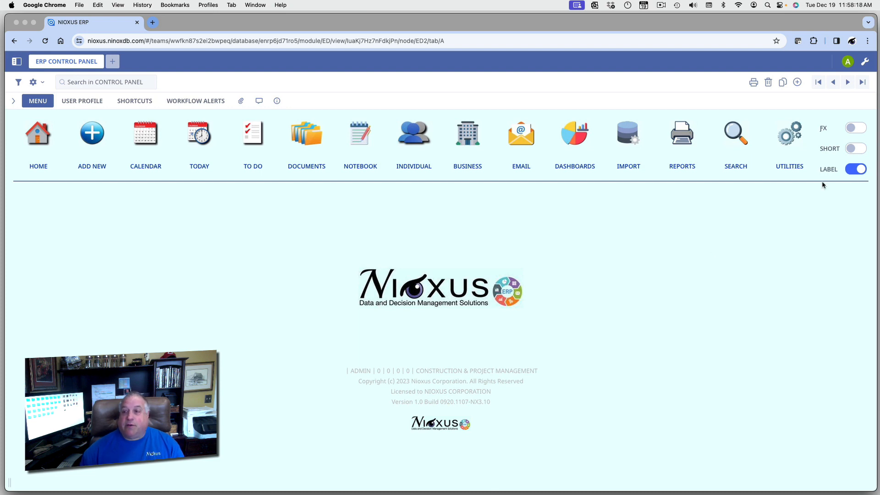
Turn on the FX functions and start a new sales invoice.
left_click(856, 128)
left_click(363, 138)
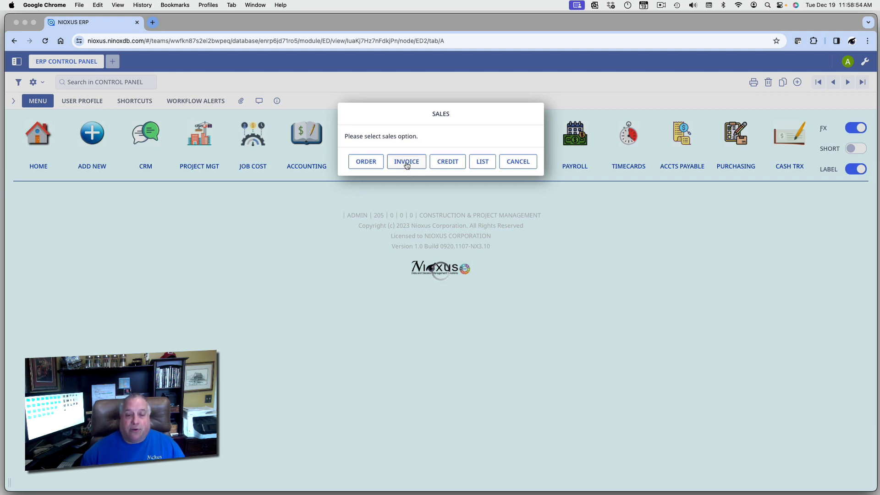
left_click(407, 162)
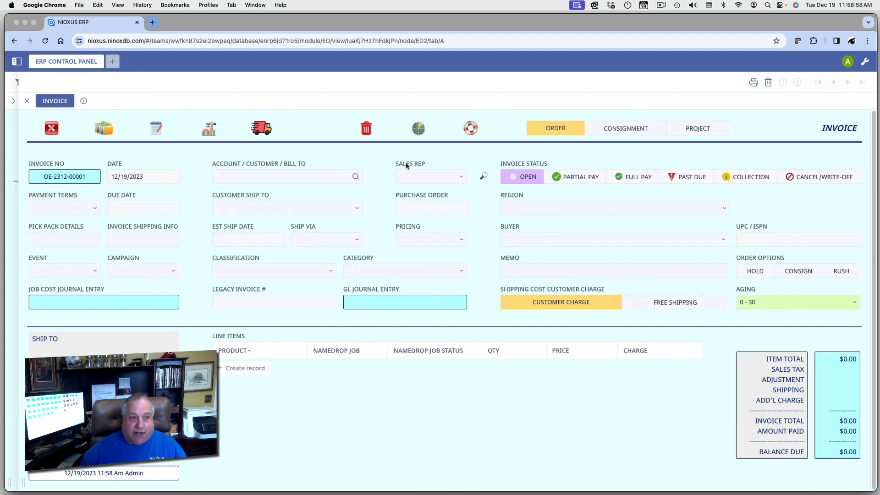
Examine the date-code and sequence portions of the invoice number.
double_click(60, 177)
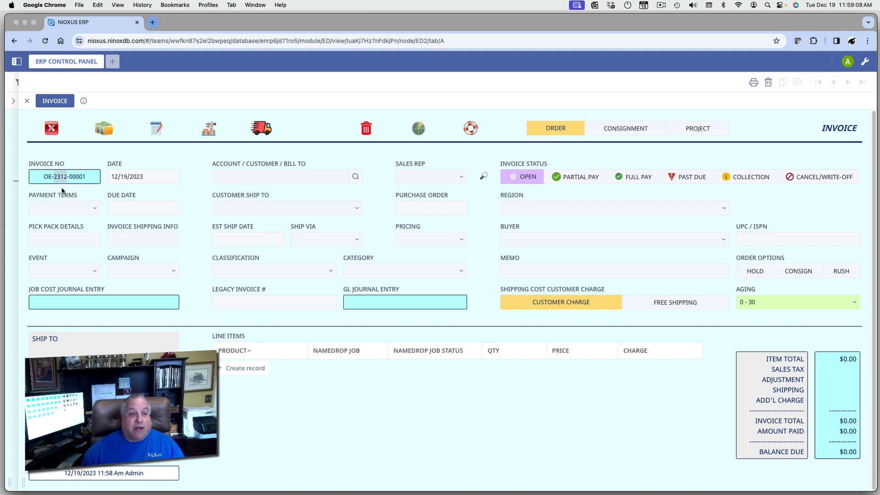
double_click(77, 177)
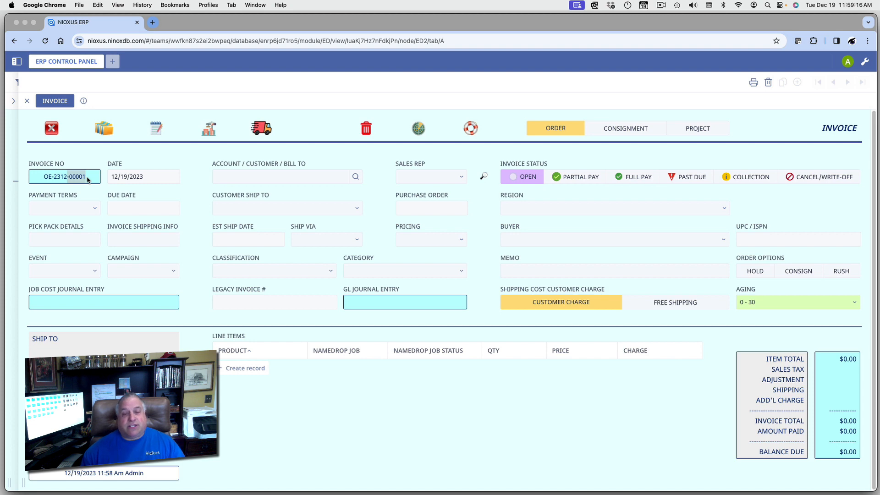
left_click(77, 178)
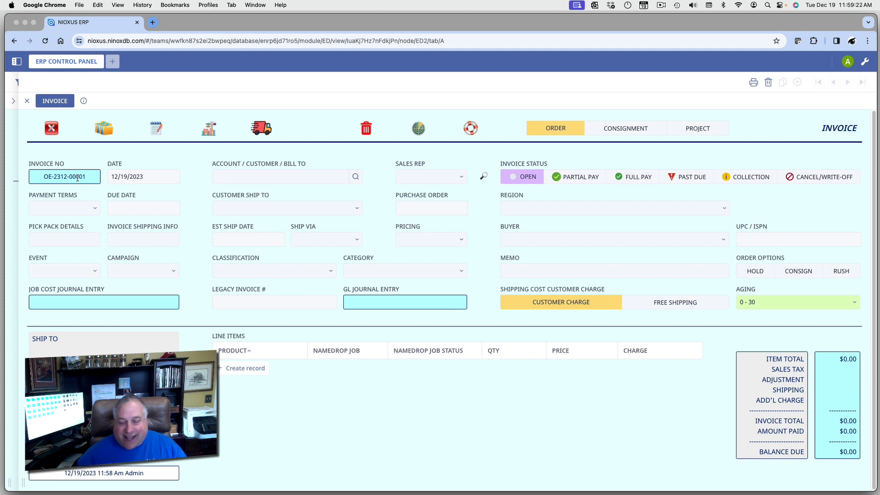
Bill the invoice to INLAND CORPORATION and check the available ship-to customers.
left_click(234, 176)
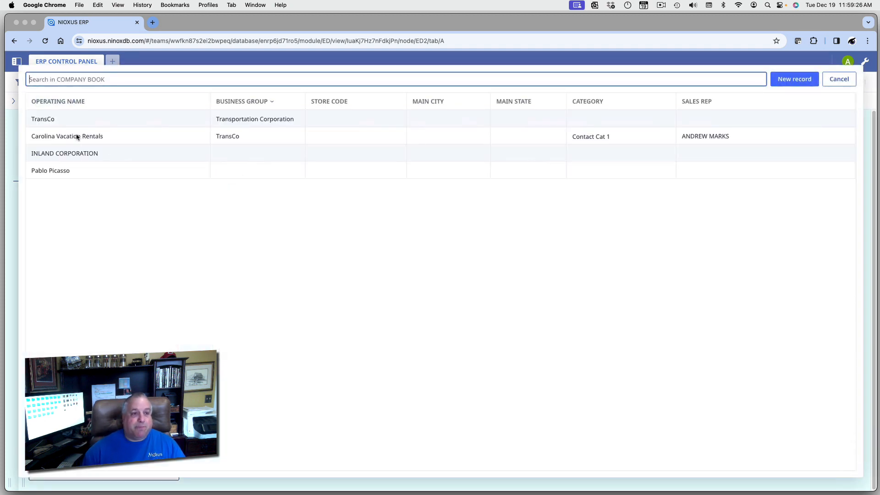
left_click(72, 151)
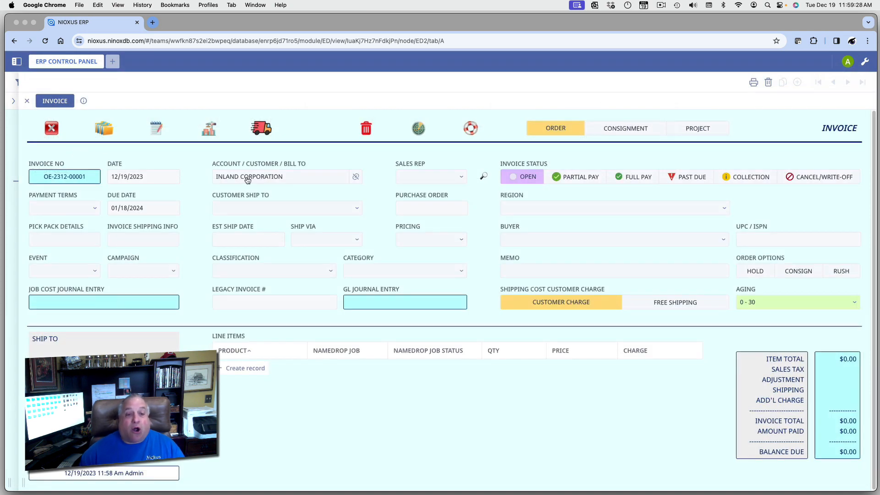
left_click(242, 208)
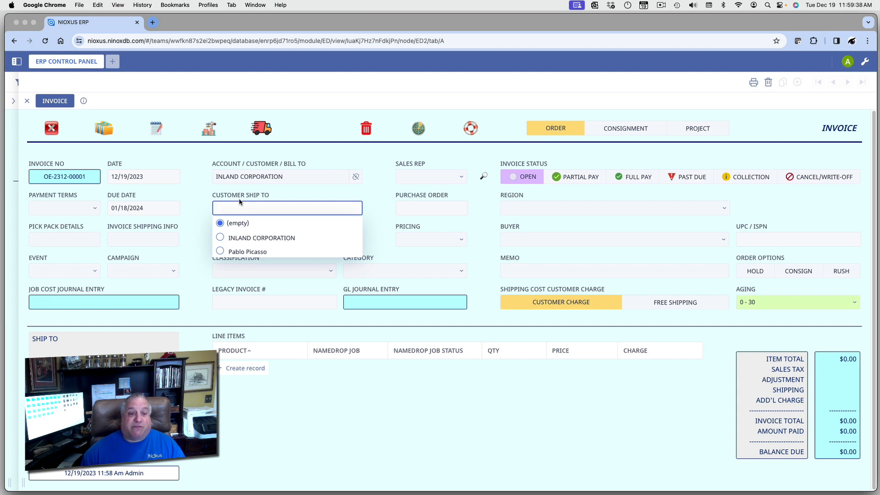
left_click(241, 193)
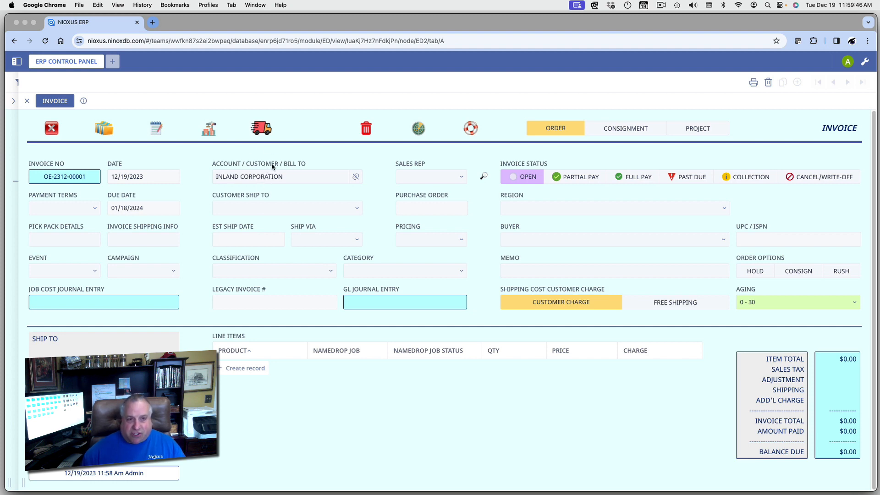
Review the invoice's sales rep choices, pick pack details editor and ship via options.
left_click(411, 177)
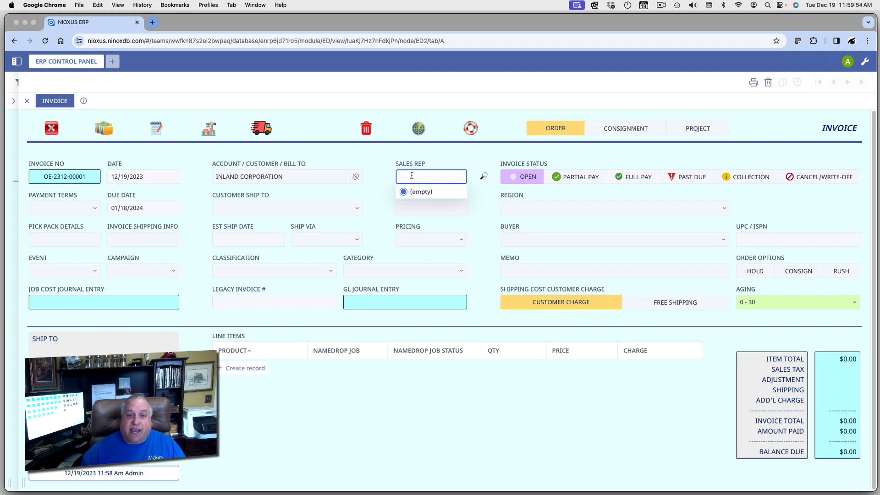
left_click(384, 152)
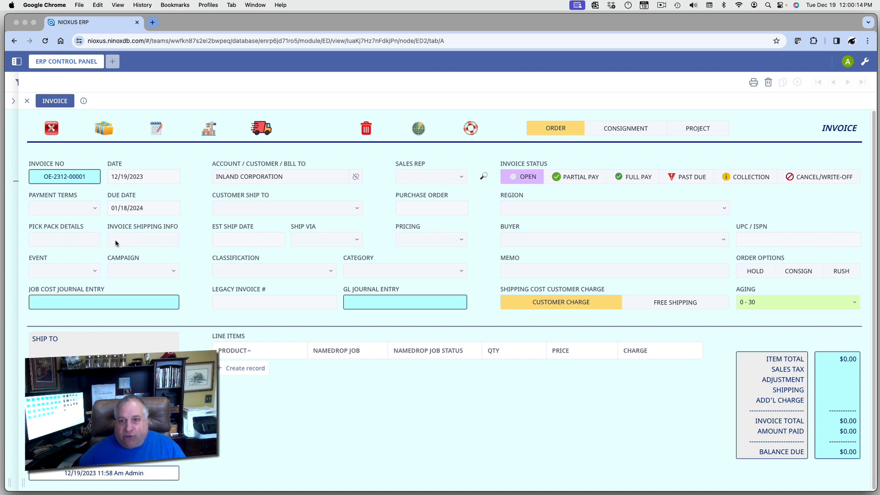
left_click(71, 240)
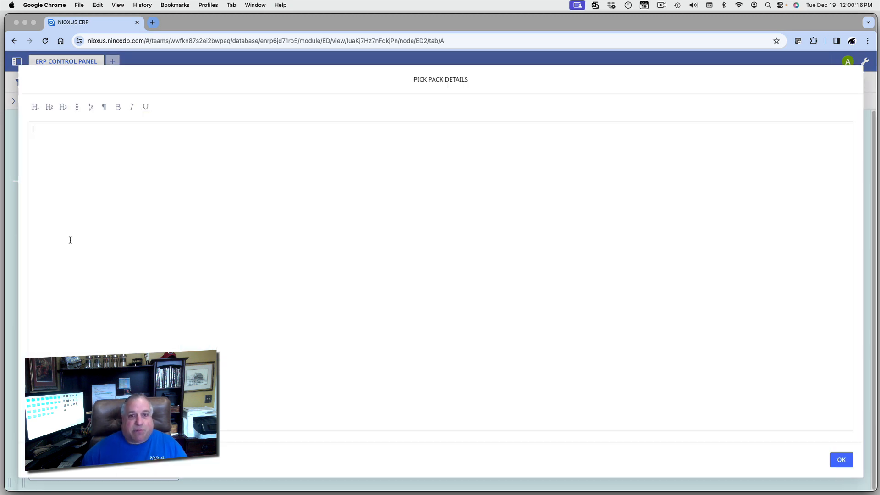
left_click(840, 461)
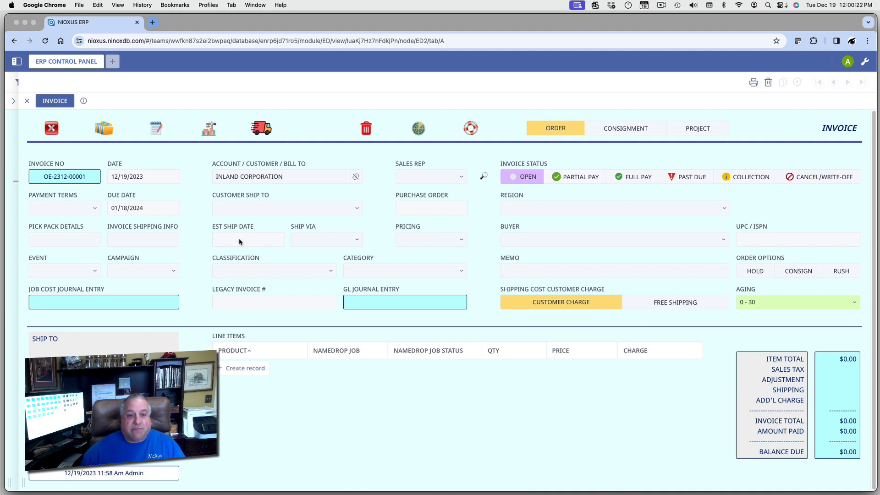
left_click(305, 239)
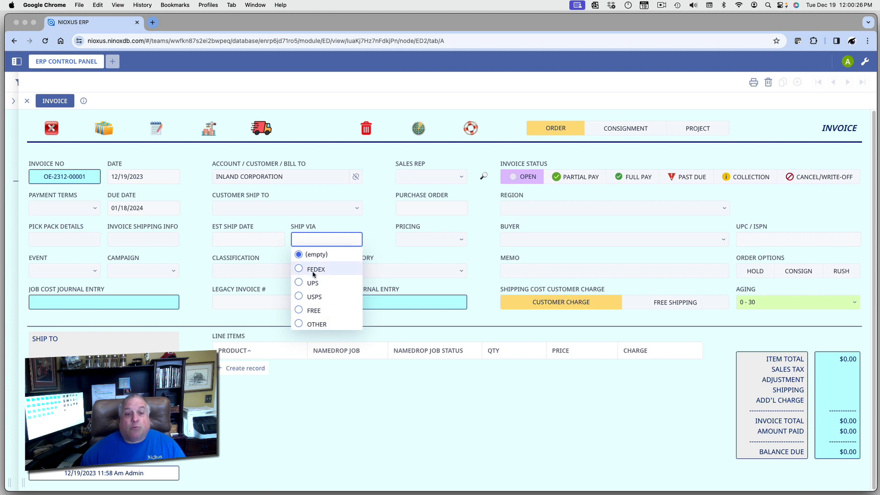
left_click(320, 229)
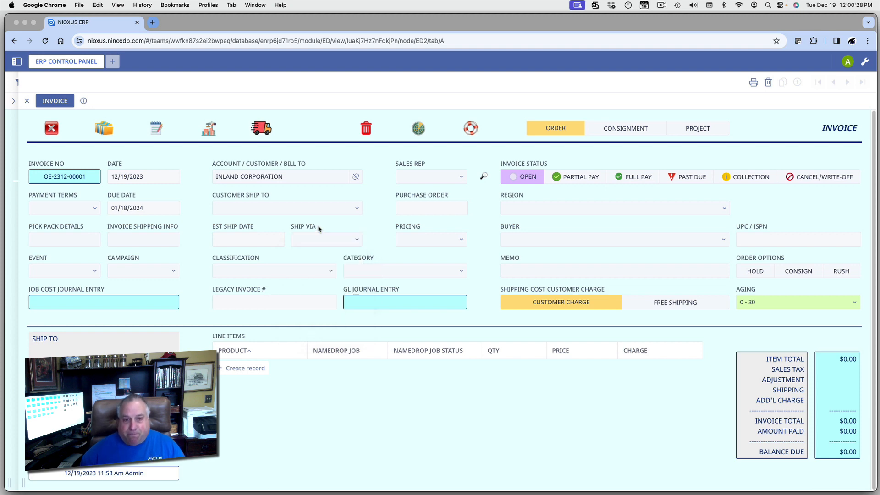
Check the invoice's pricing options and the price list setting in the billed customer's company profile.
left_click(425, 239)
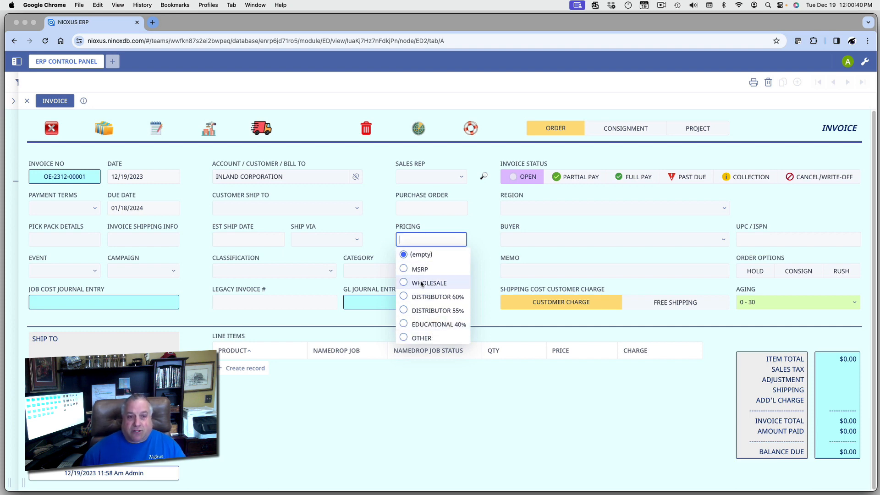
left_click(271, 179)
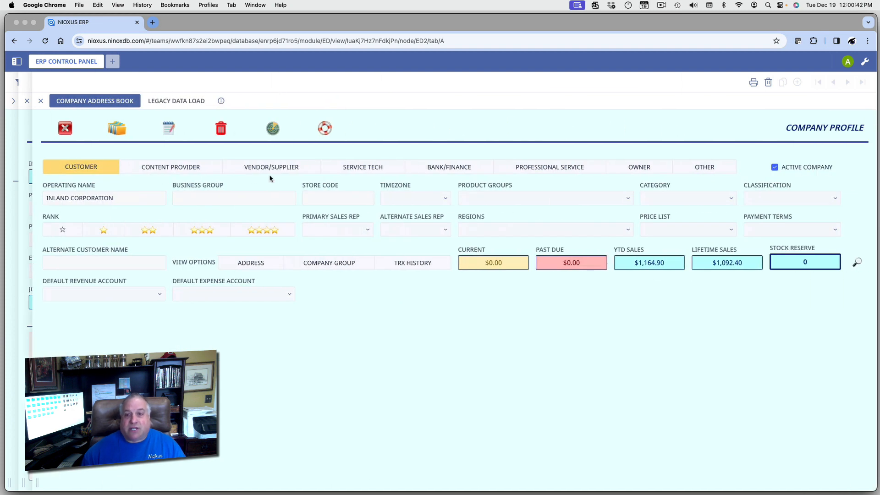
left_click(656, 229)
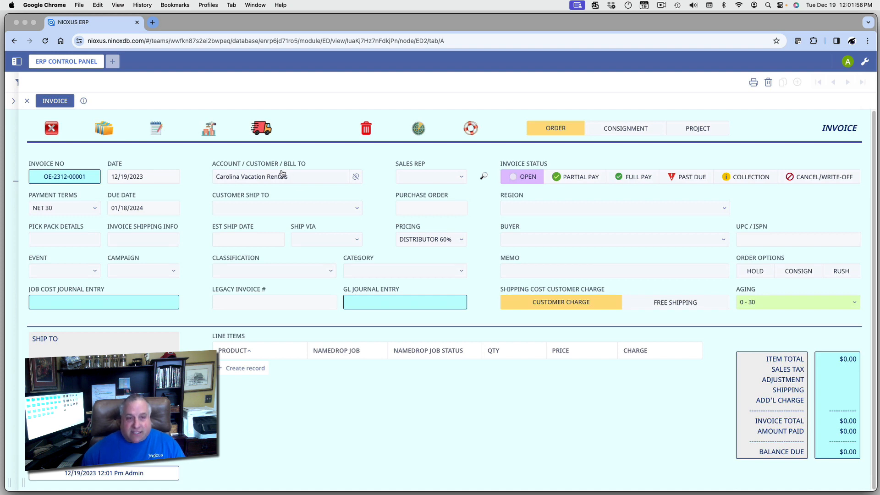
Review the pricing, buyer and event choices on the Carolina Vacation Rentals invoice.
left_click(462, 240)
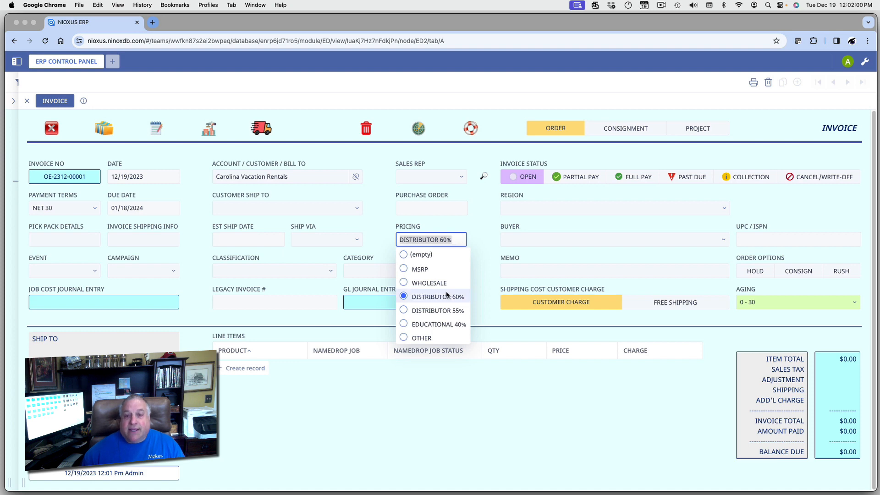
left_click(554, 235)
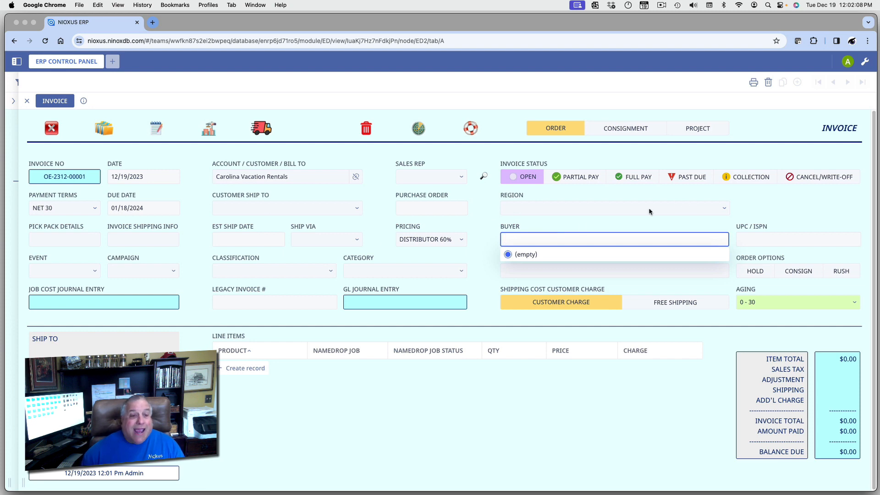
left_click(192, 259)
left_click(94, 272)
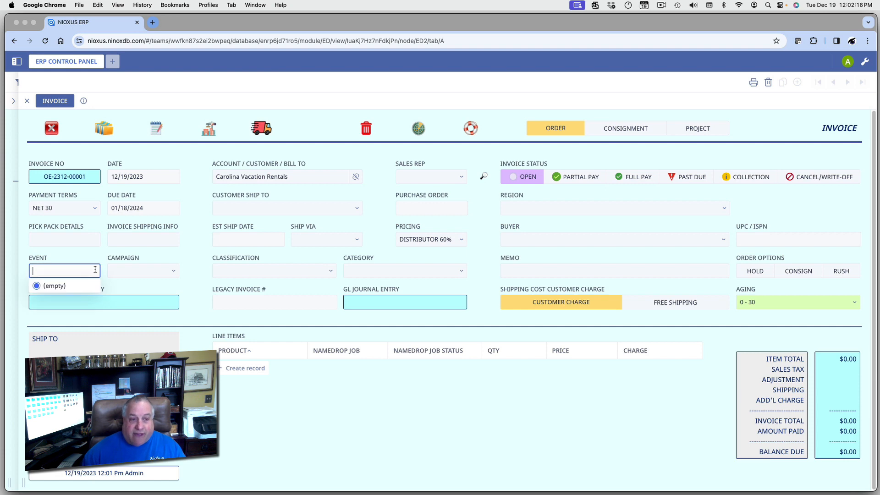
left_click(89, 257)
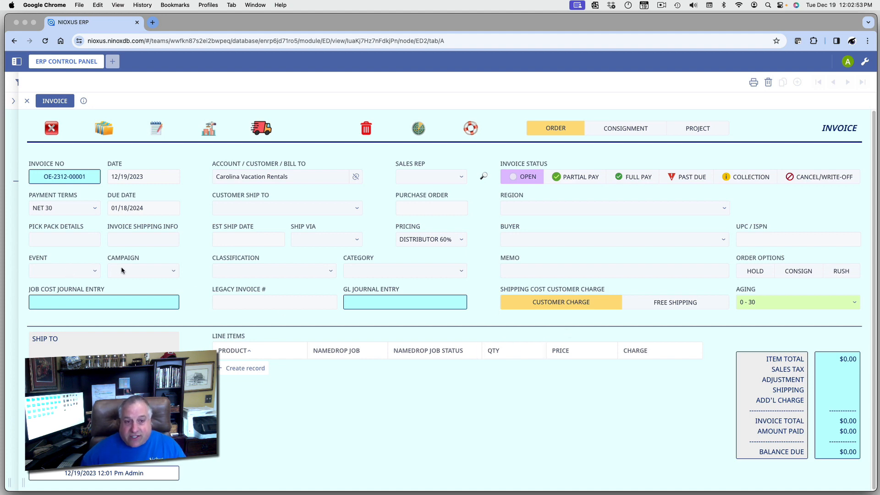
Set the invoice classification to Invoice Class A, and switch it to Invoice Class B.
left_click(243, 270)
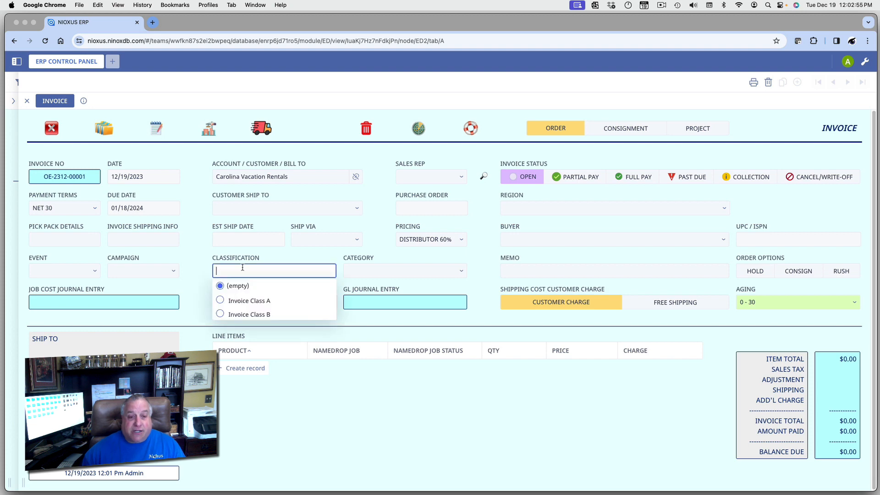
left_click(247, 300)
left_click(381, 268)
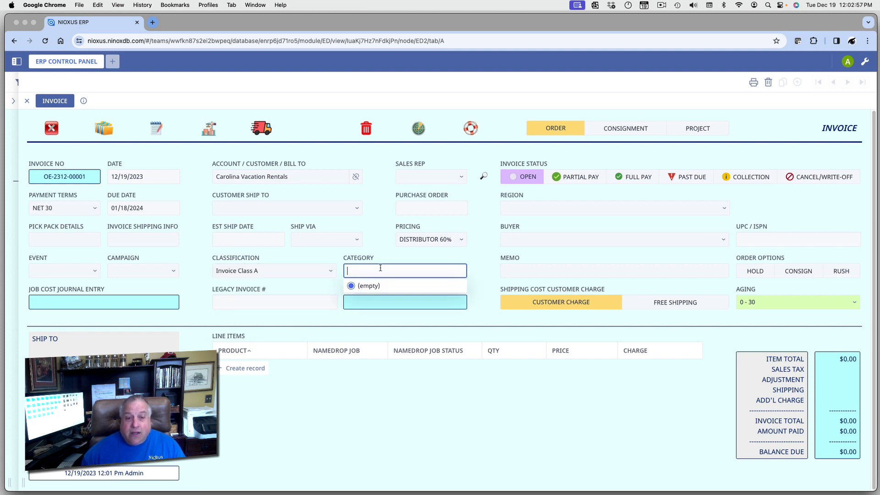
left_click(293, 273)
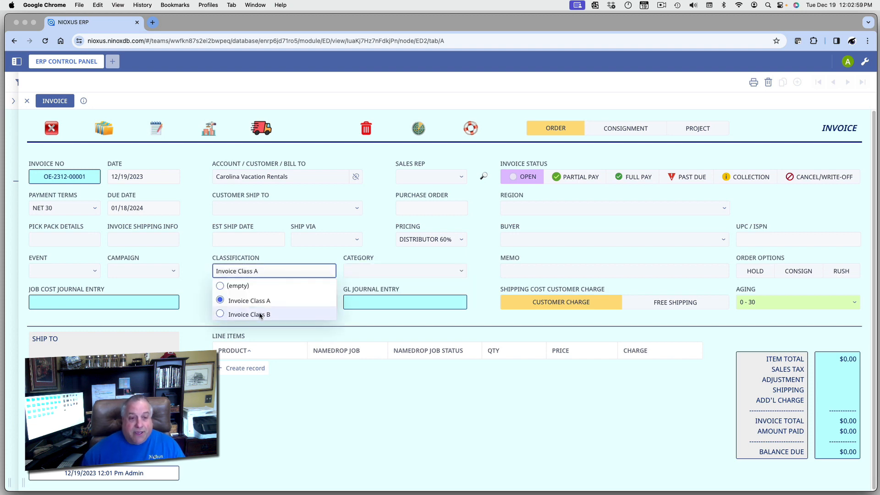
left_click(261, 316)
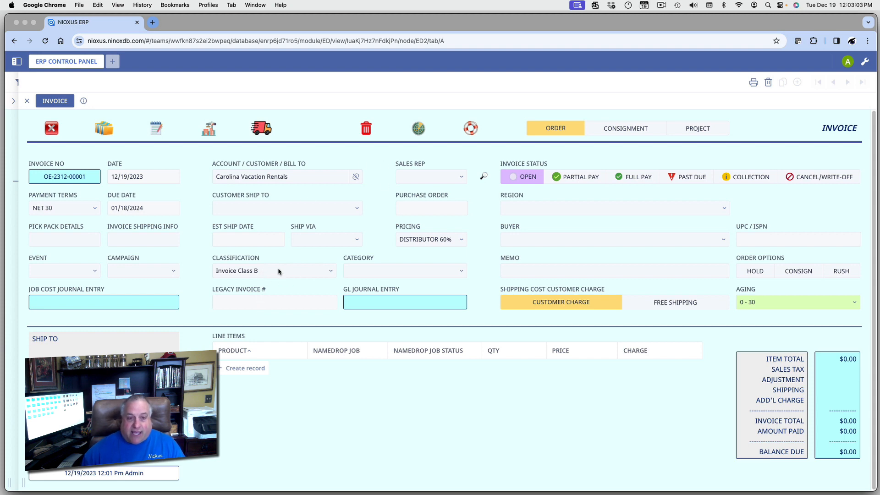
Check the invoice's category choices and view the memo editor without entering any text.
left_click(381, 271)
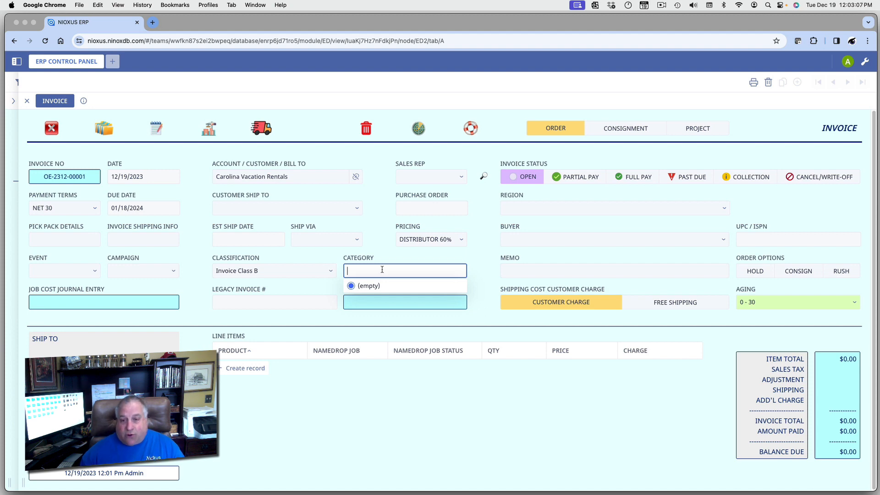
left_click(481, 274)
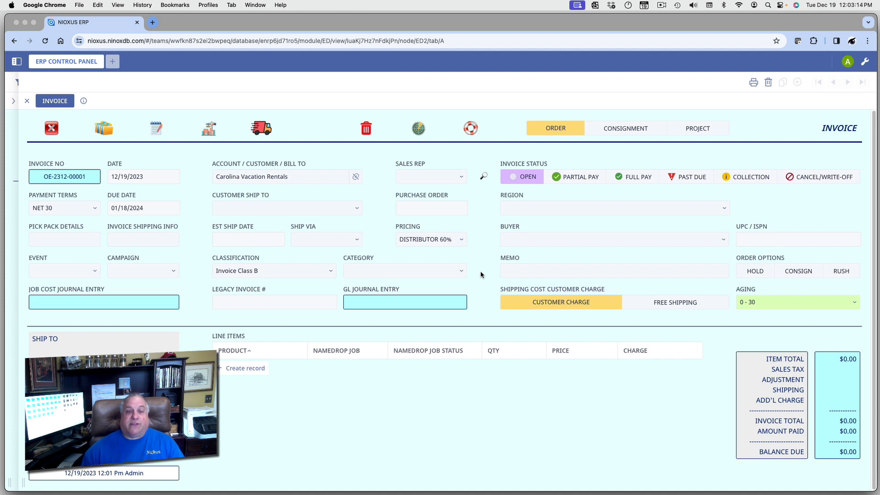
left_click(577, 271)
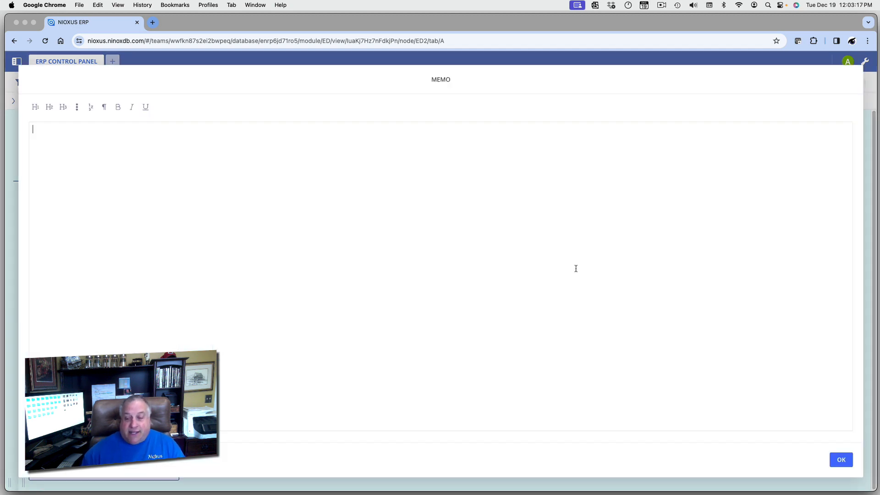
left_click(842, 460)
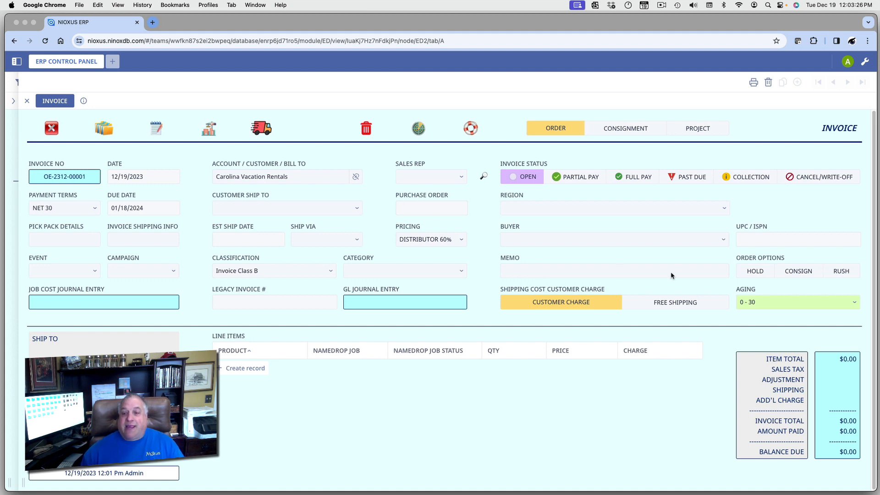
Turn on the Hold, Consign and Rush order options, and turn all three off again.
left_click(750, 272)
left_click(790, 274)
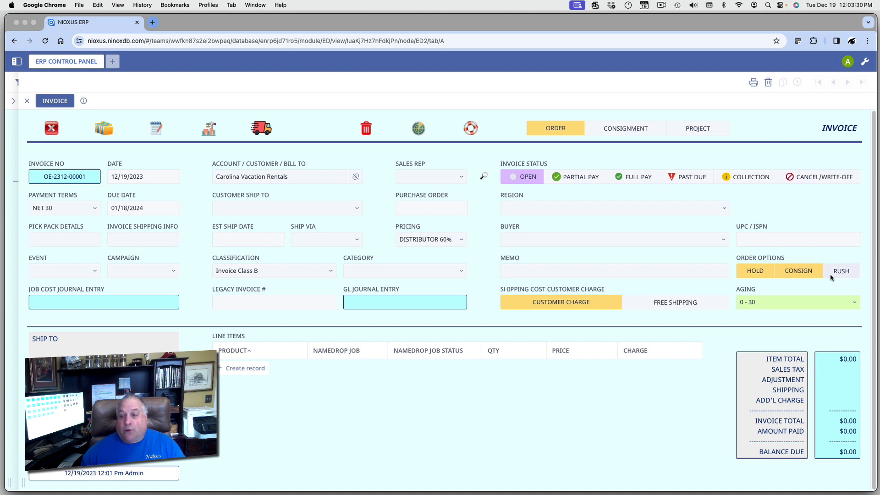
left_click(832, 275)
left_click(835, 274)
left_click(803, 275)
left_click(759, 276)
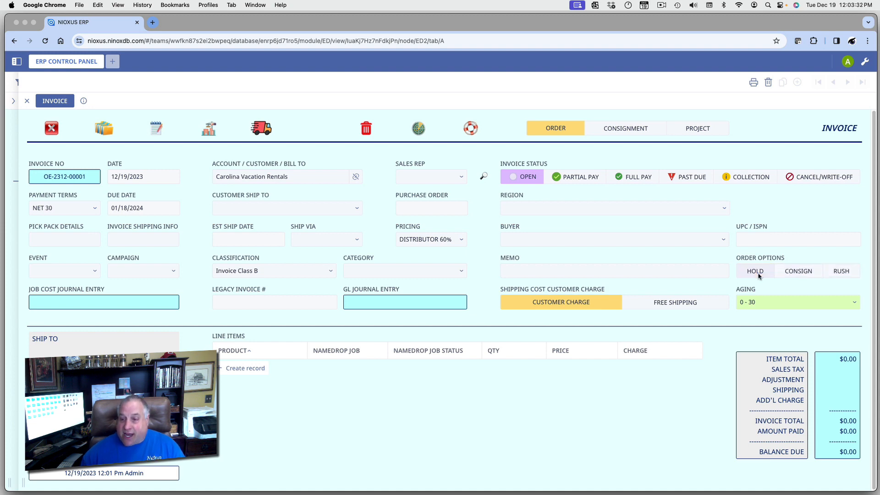
Switch the shipping cost setting to Free Shipping and back to Customer Charge.
left_click(655, 304)
left_click(598, 304)
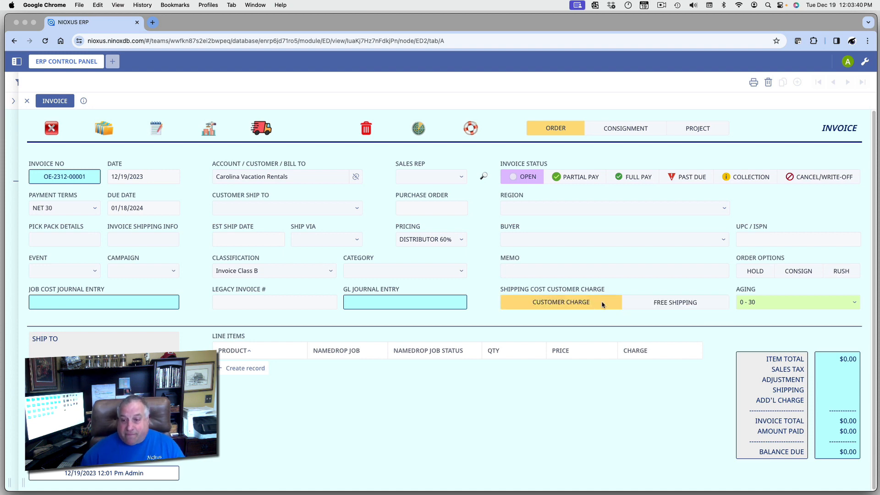
left_click(598, 304)
Review the invoice's aging brackets and open the due date calendar.
left_click(753, 303)
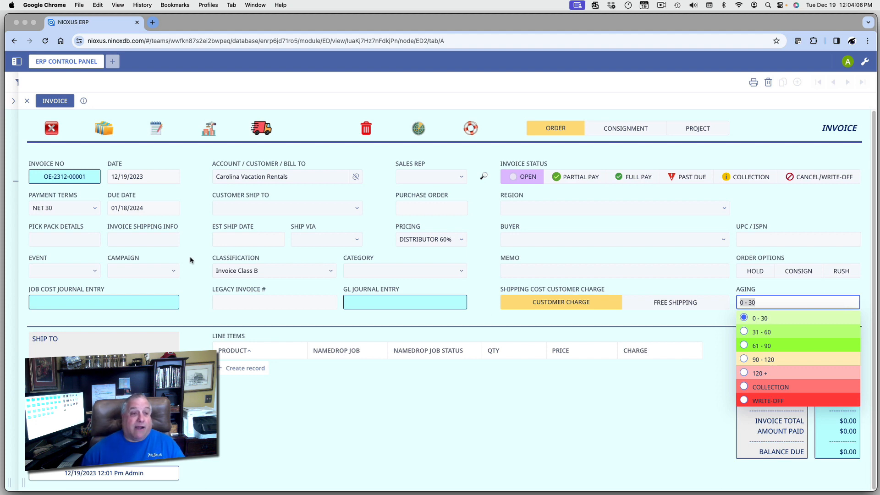
left_click(140, 206)
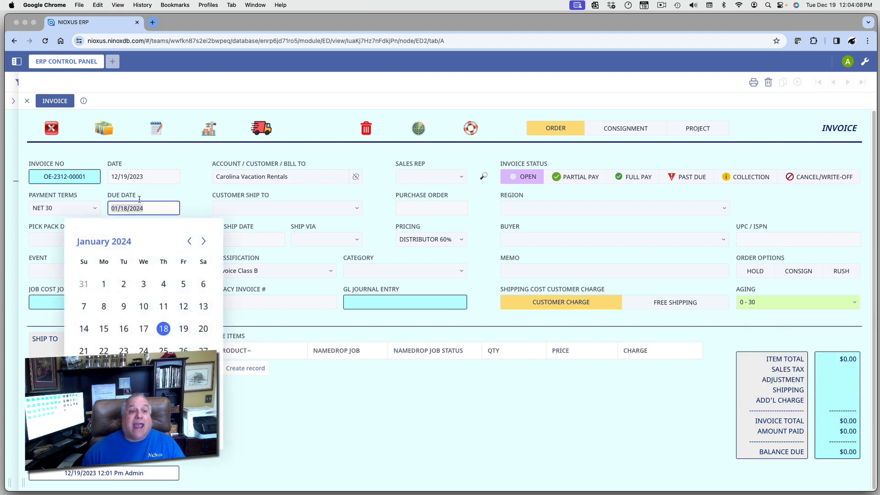
Check the invoice date calendar and the available aging brackets without changing either one.
left_click(137, 177)
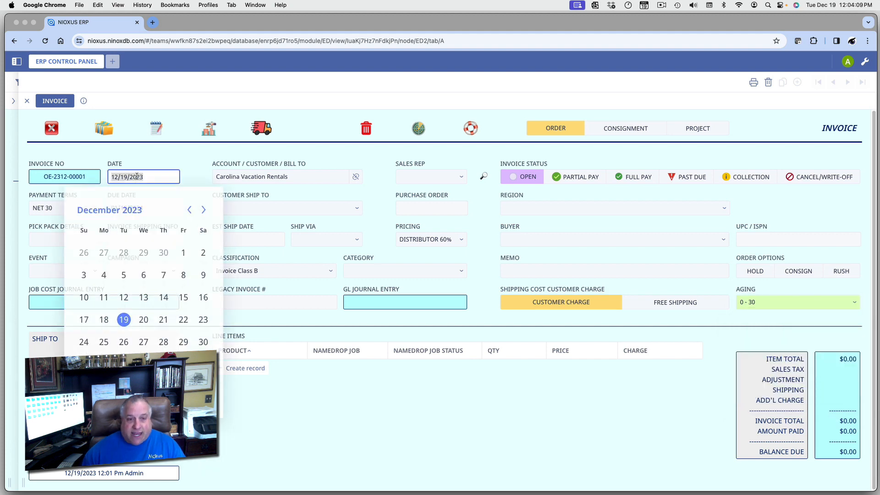
left_click(298, 414)
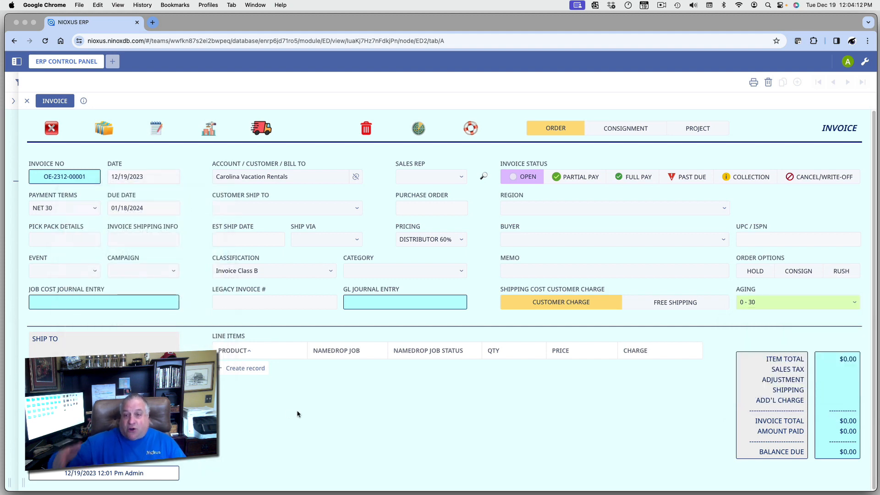
left_click(780, 300)
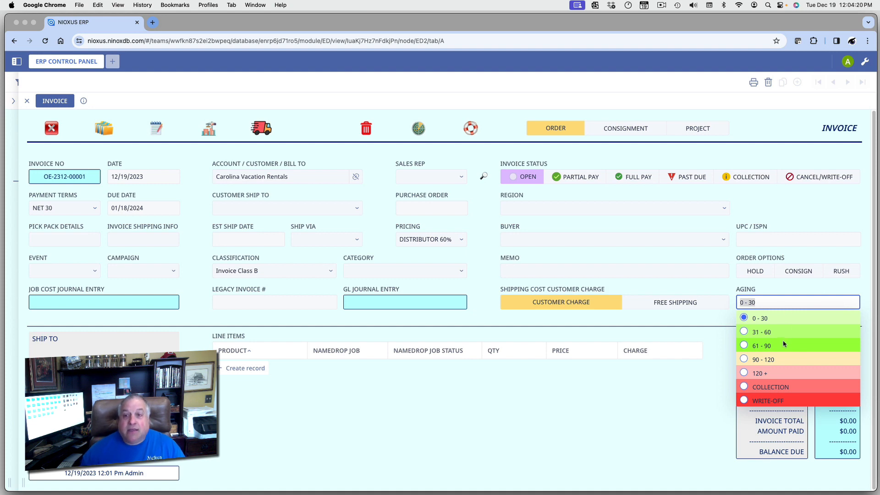
Set the invoice status to Full Pay and check the aging field.
left_click(629, 179)
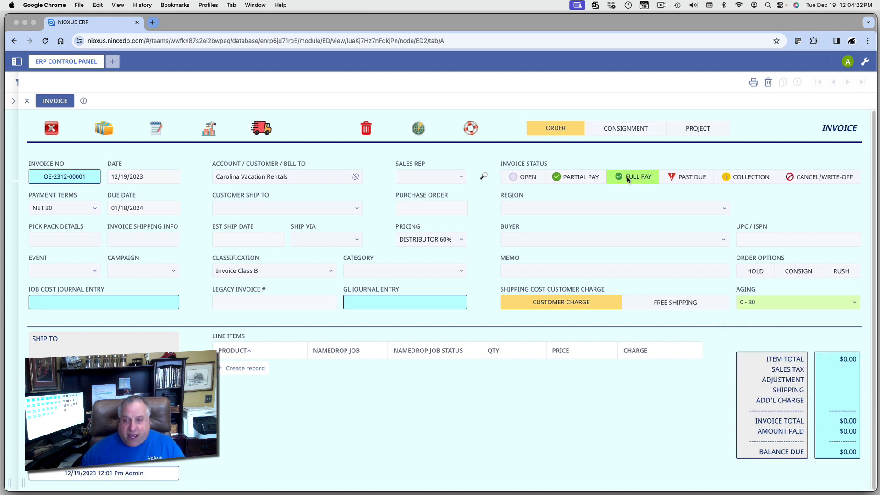
left_click(754, 303)
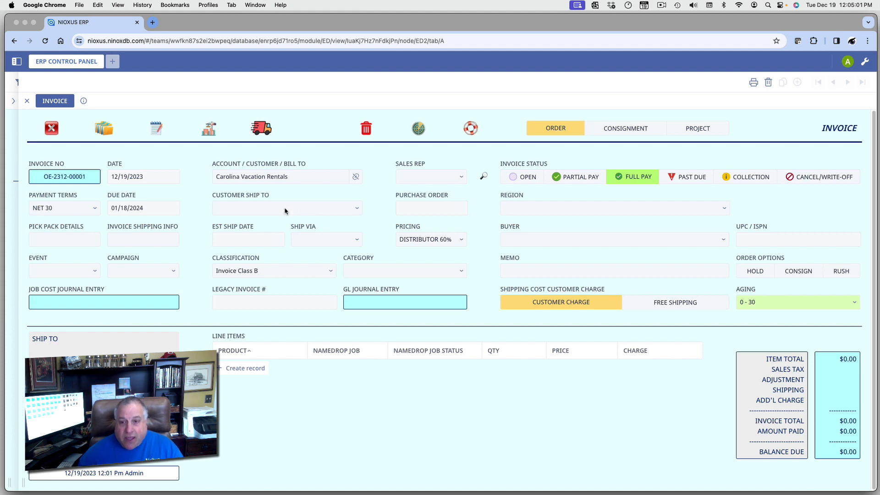
Add an invoice line item for Product WDGT with quantity 10 and a unit price of $150, and return to the invoice.
left_click(256, 369)
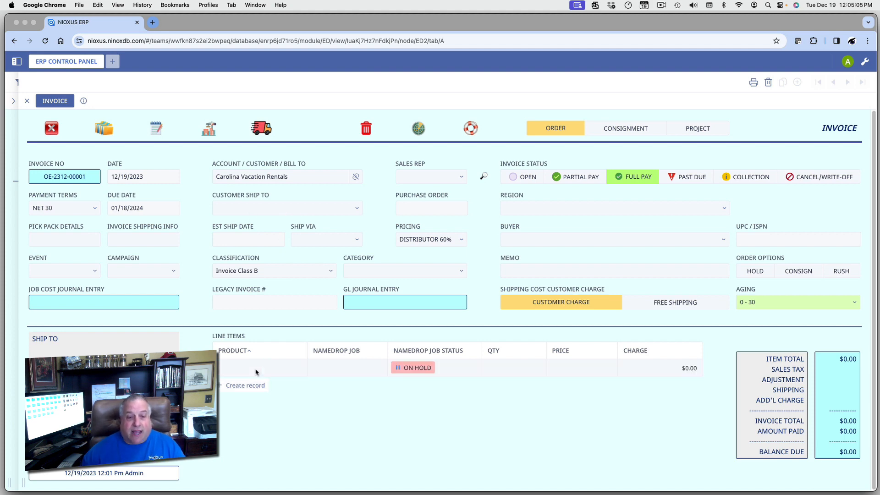
left_click(67, 180)
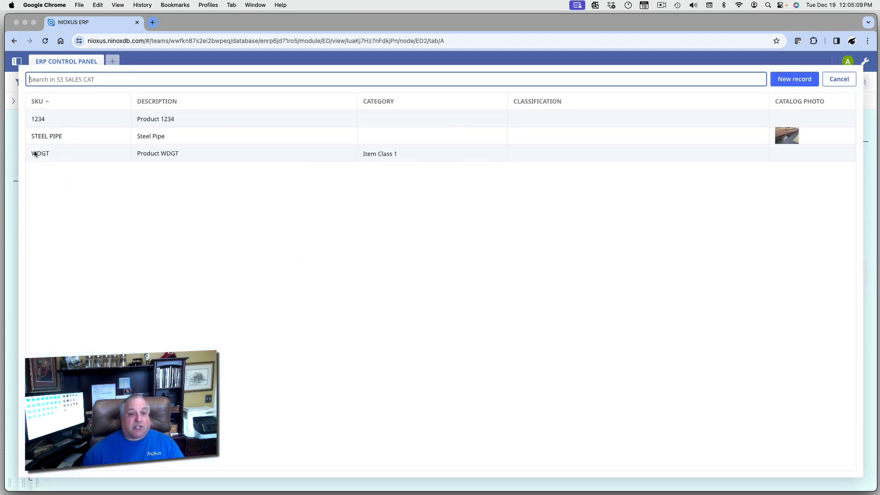
left_click(34, 154)
left_click(323, 177)
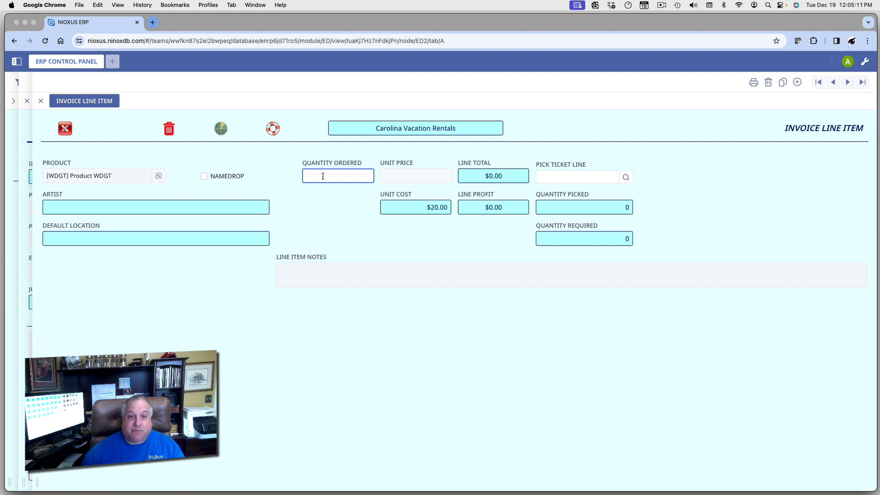
type("10")
left_click(390, 182)
type("150")
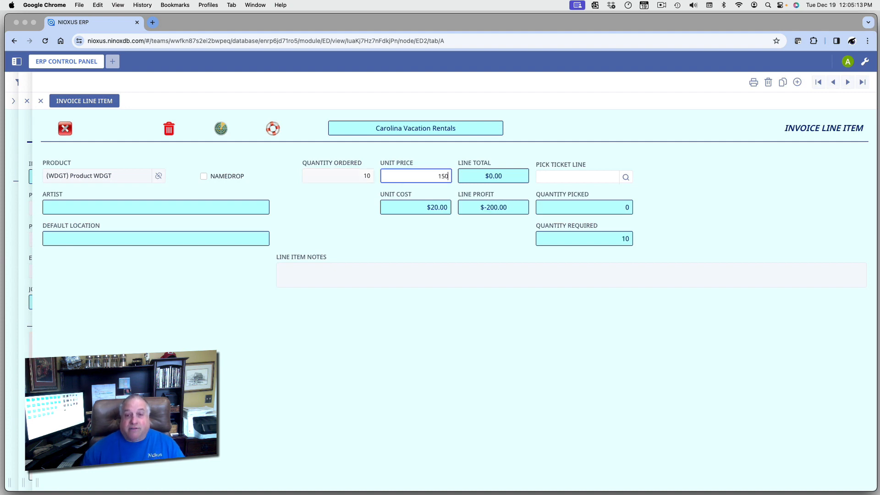
key("Return")
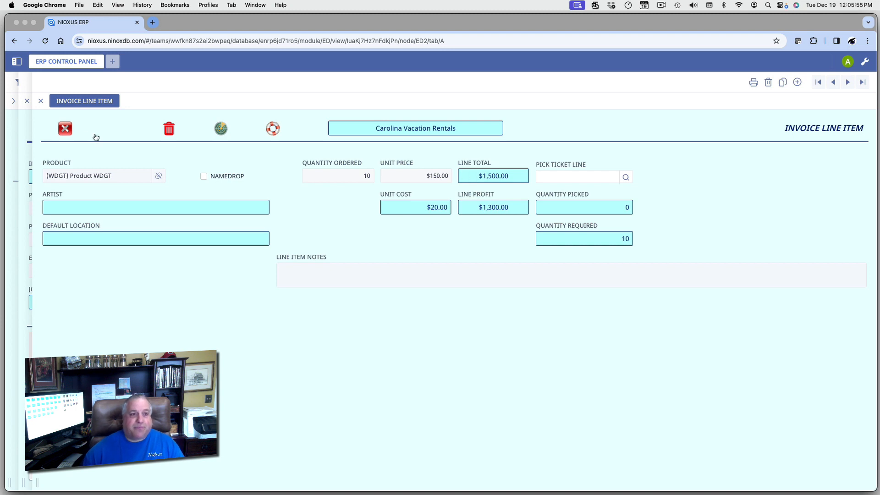
left_click(66, 130)
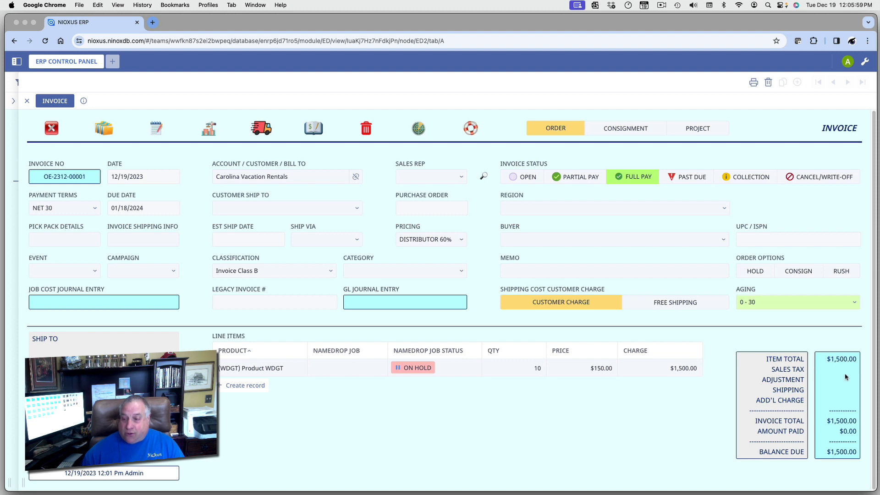
Add a second line item for Product 1234 with quantity 50 and a unit price of $1.75, and return to the invoice.
left_click(255, 386)
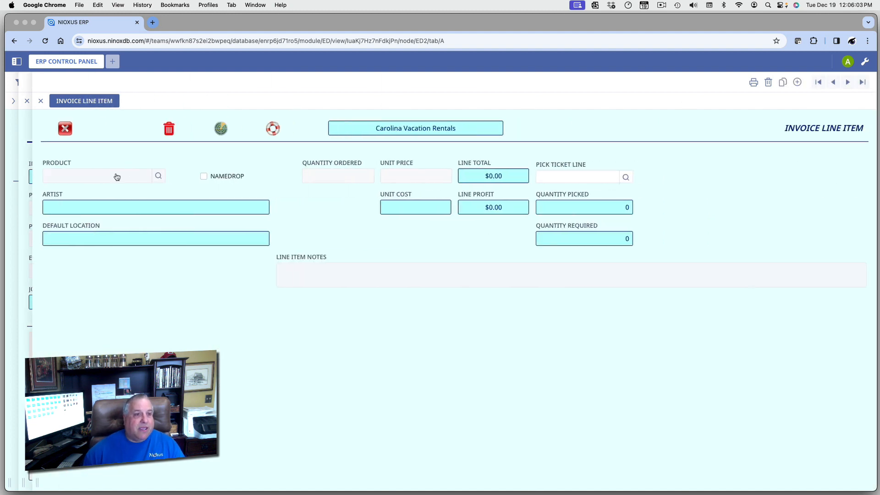
left_click(117, 177)
left_click(52, 121)
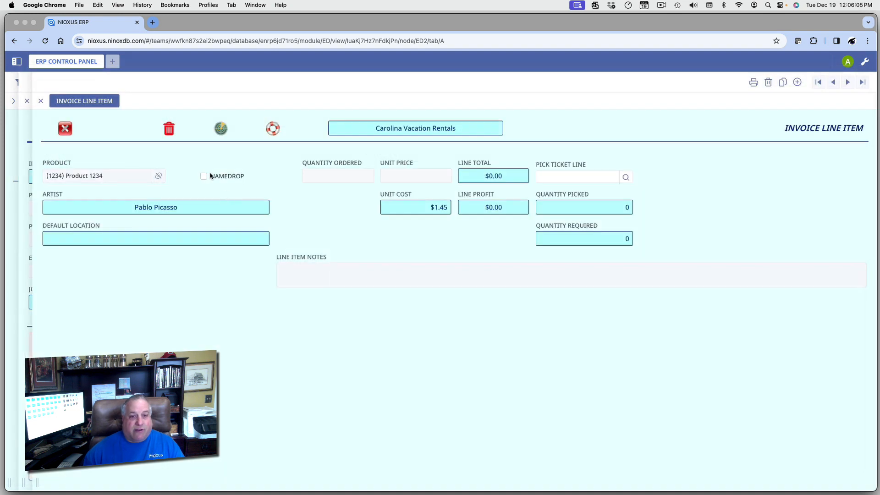
left_click(314, 178)
type("50")
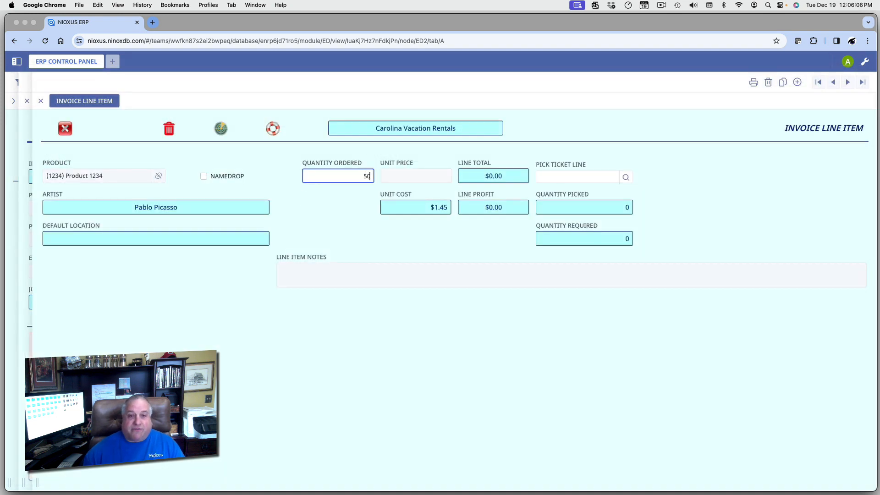
left_click(397, 172)
type("1.75")
key("Tab")
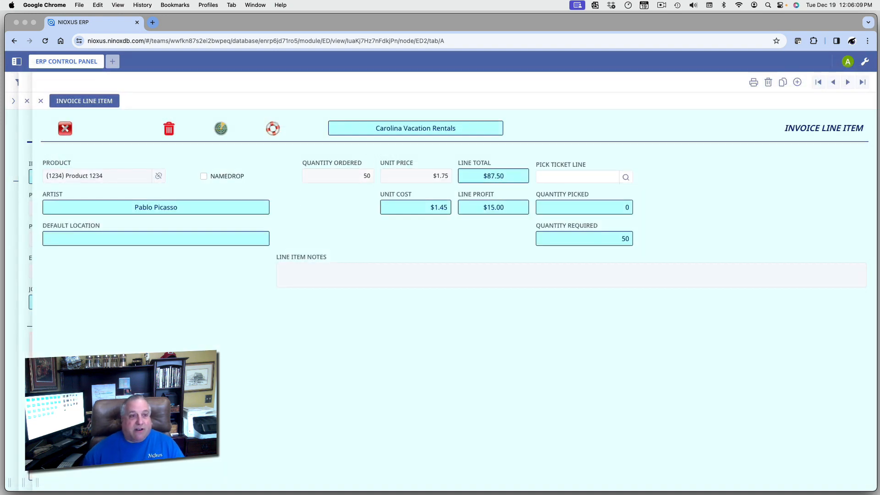
left_click(63, 130)
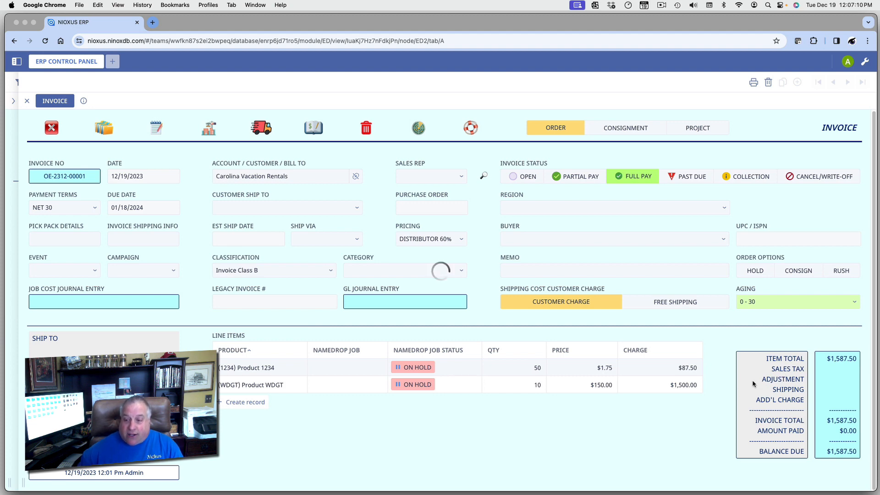
Enter a sales tax of $158.75 in the invoice totals.
scroll(754, 384, "down", 5)
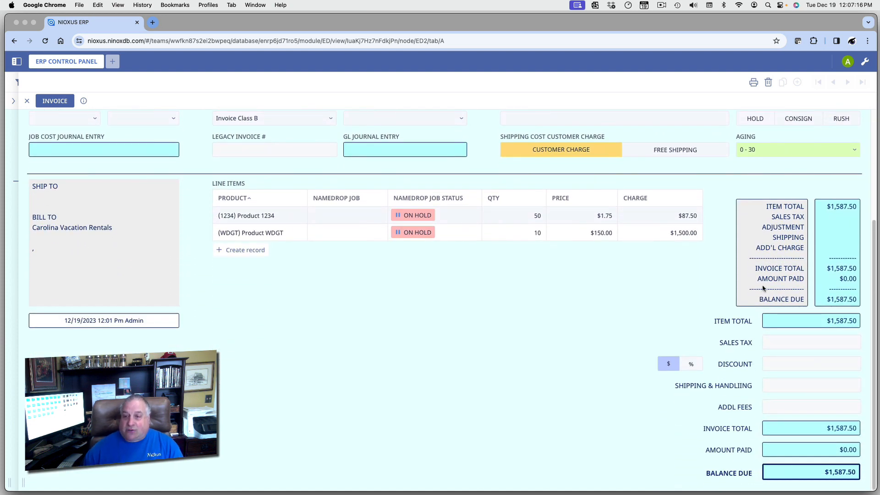
scroll(747, 248, "up", 5)
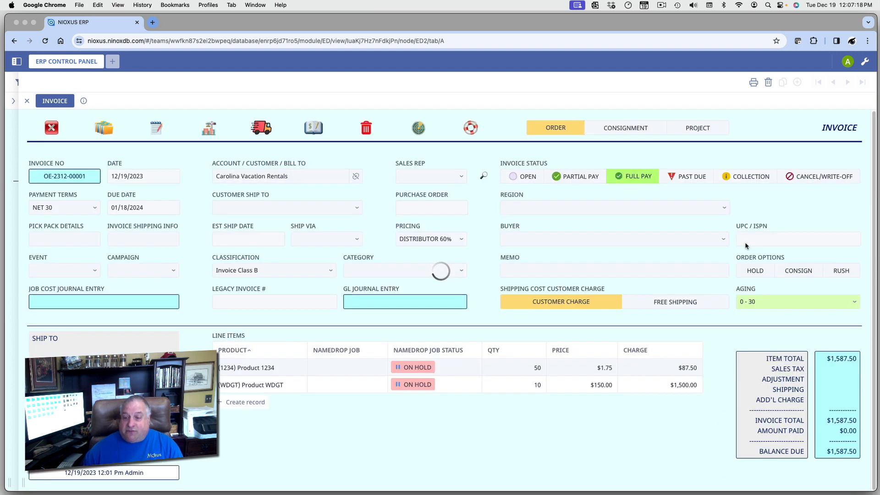
scroll(754, 381, "down", 5)
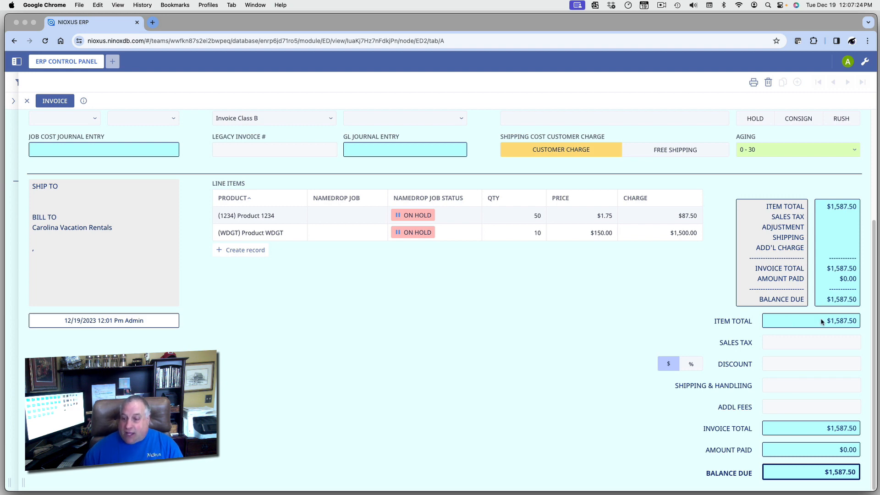
left_click(810, 344)
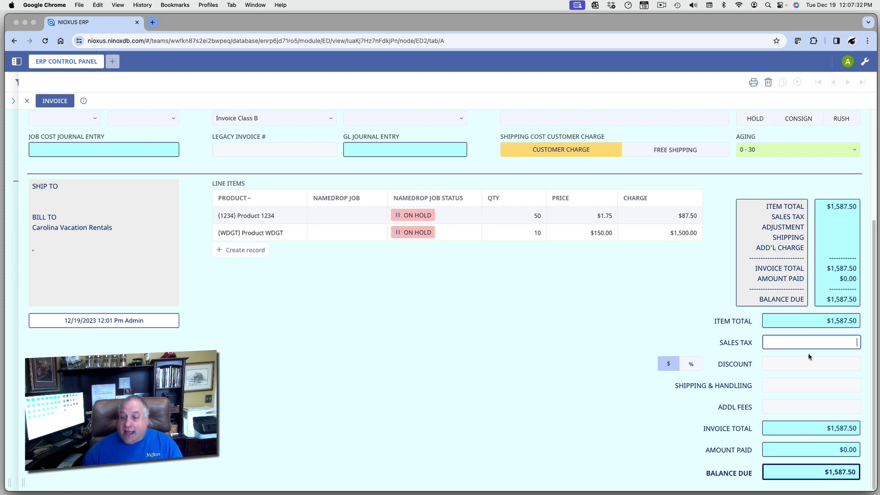
type("158.75")
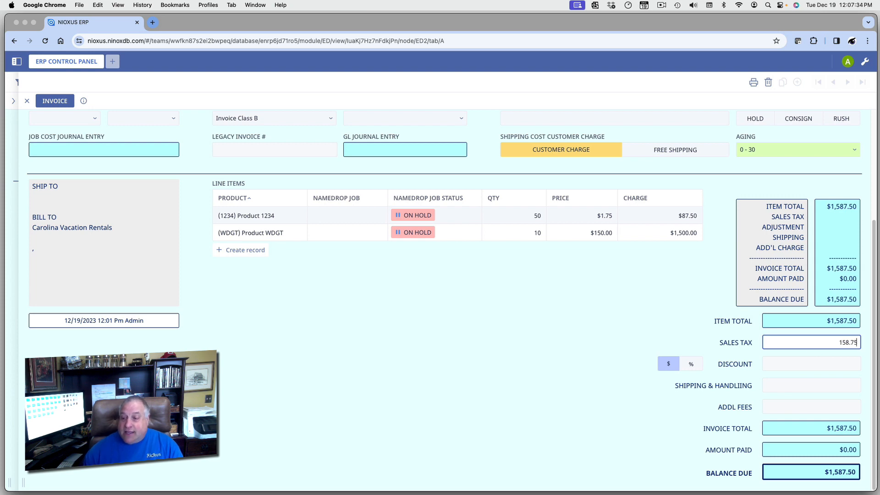
key("Return")
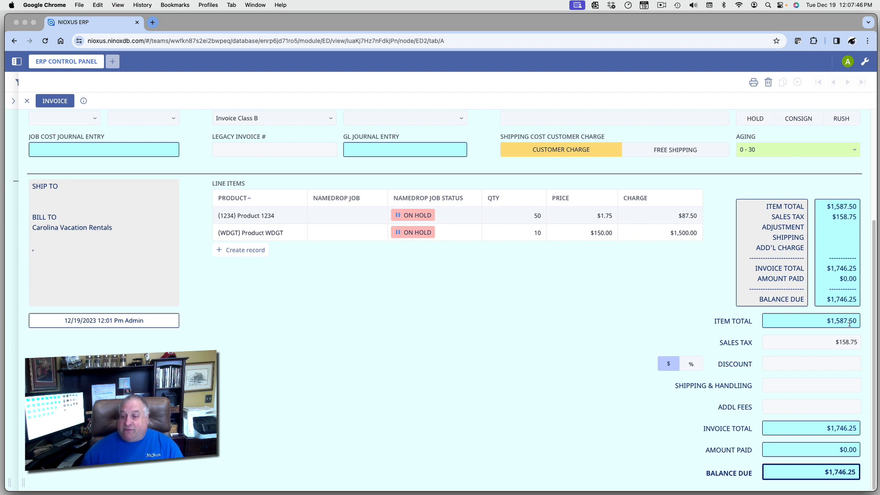
Apply a 15% discount to the invoice using the percentage option.
left_click(691, 365)
left_click(788, 365)
type("15")
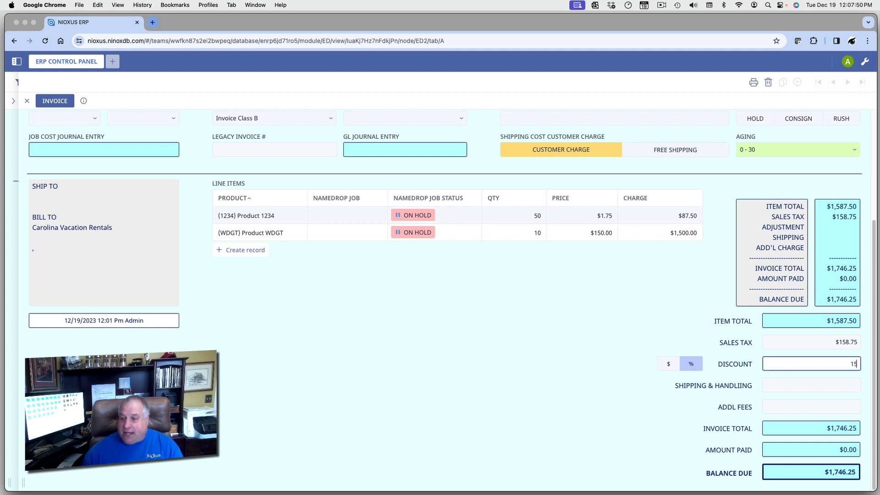
key("Return")
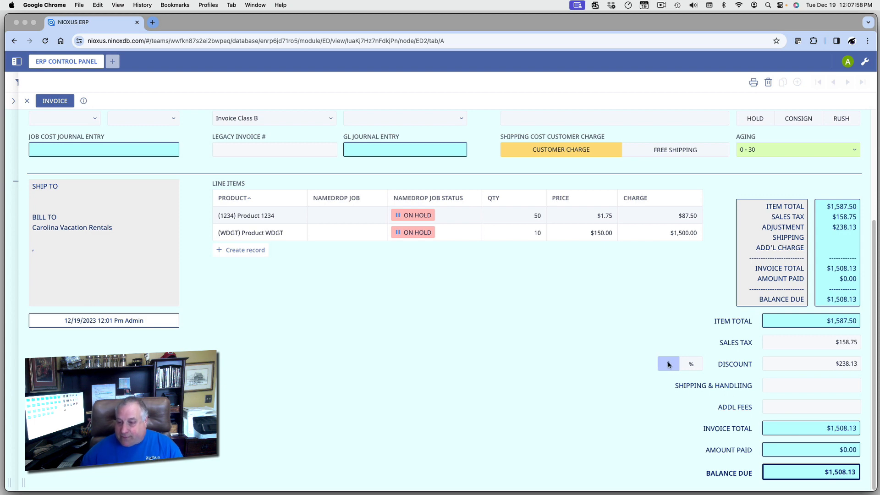
Set shipping and handling to $50 and additional fees to $15.
left_click(774, 389)
type("5")
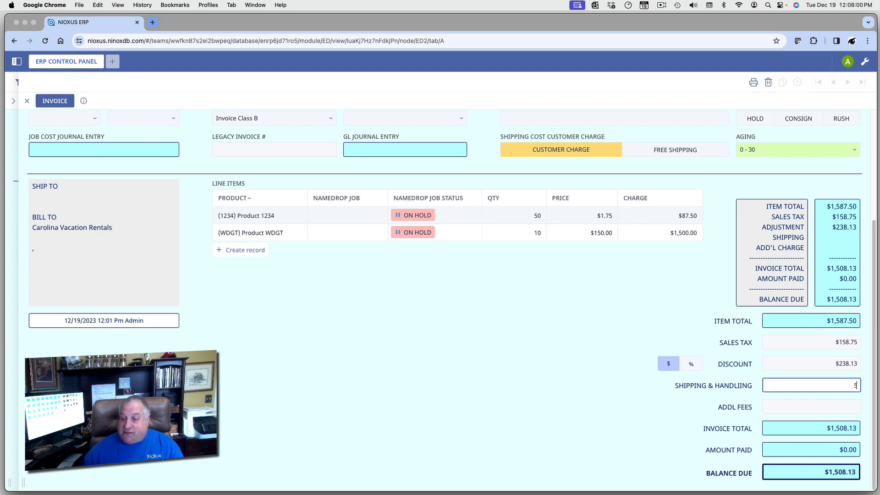
type("0")
left_click(780, 407)
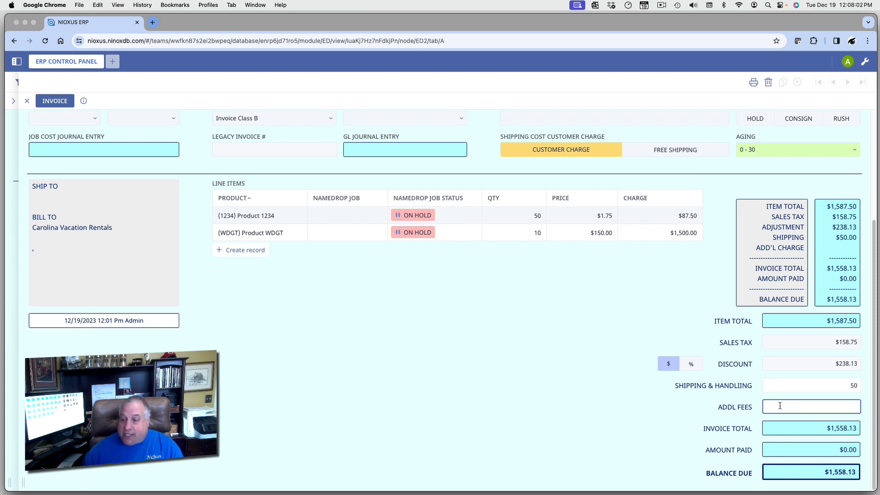
type("15")
key("Return")
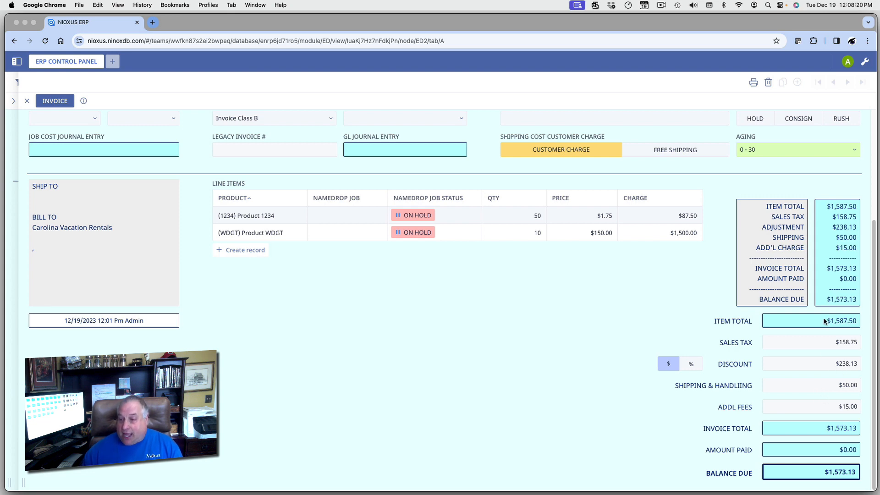
Review the item total and the remaining invoice totals against the line items and header.
left_click_drag(826, 323, 861, 321)
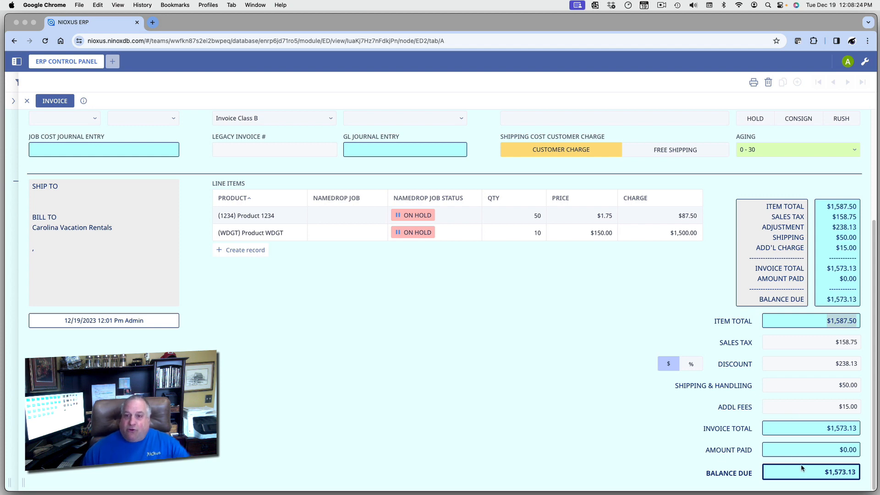
scroll(562, 384, "up", 3)
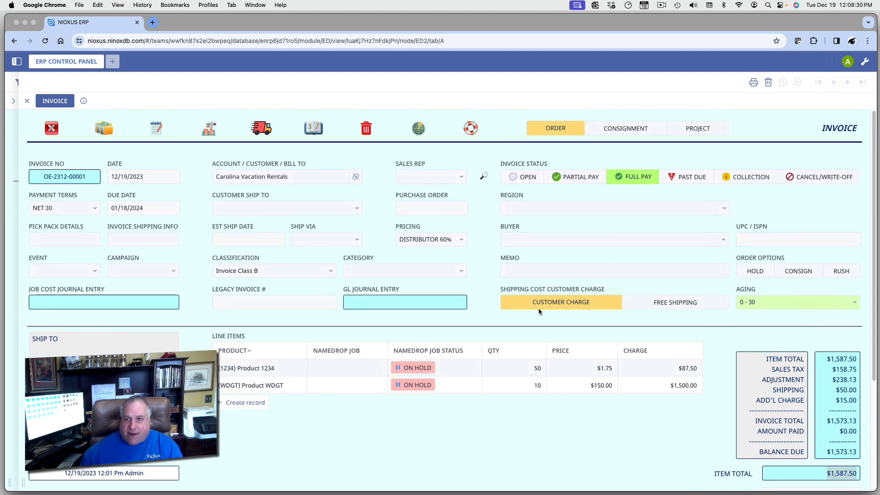
scroll(539, 311, "down", 3)
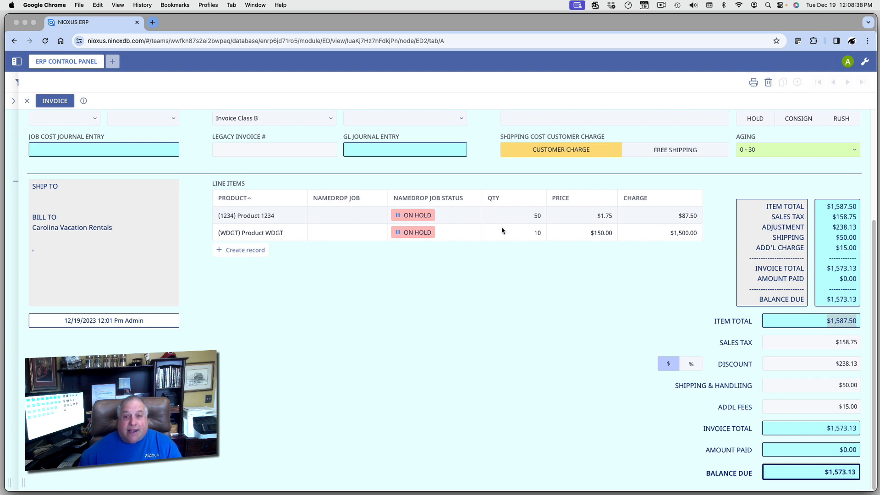
Switch the invoice type to Consignment and view the consignment location choices without selecting one.
scroll(502, 270, "up", 5)
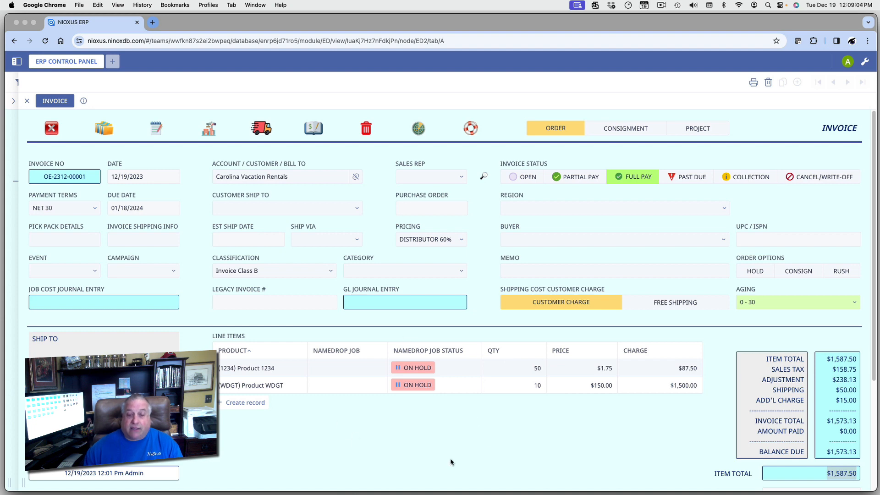
left_click(623, 130)
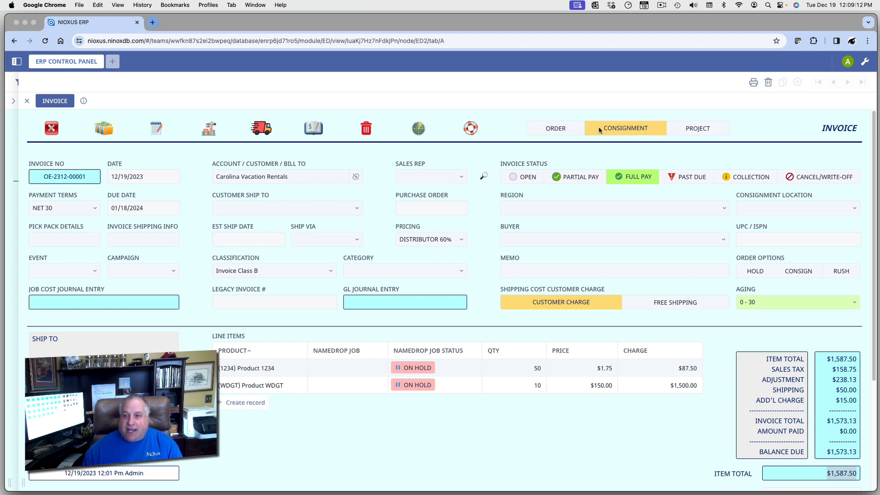
left_click(777, 207)
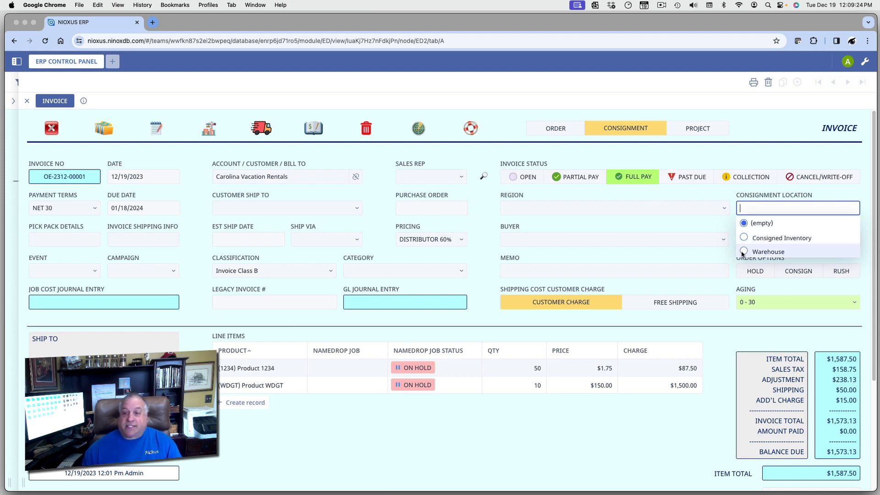
left_click(667, 412)
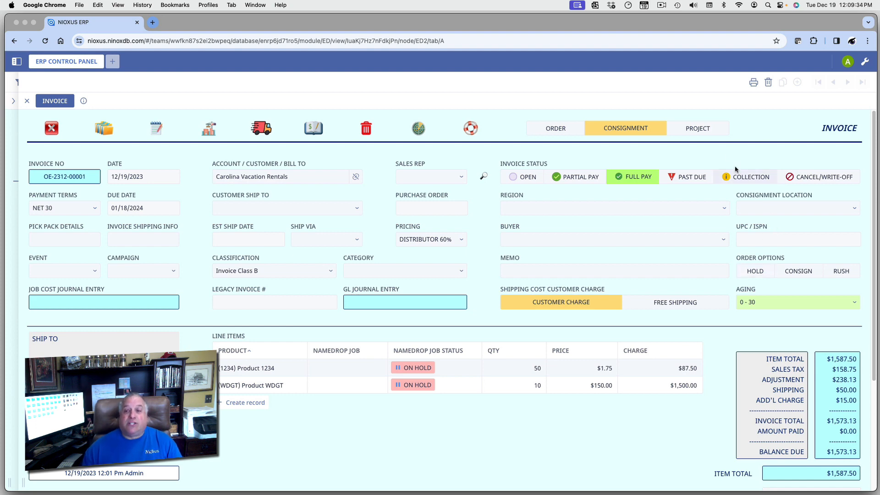
Switch the invoice type to Project.
left_click(687, 131)
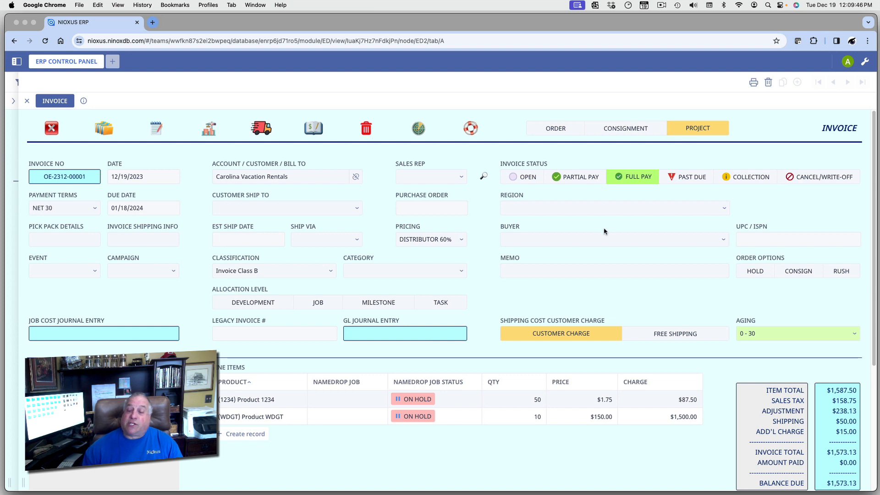
Set the project allocation level to Milestone and switch the invoice type back to Order.
left_click(380, 303)
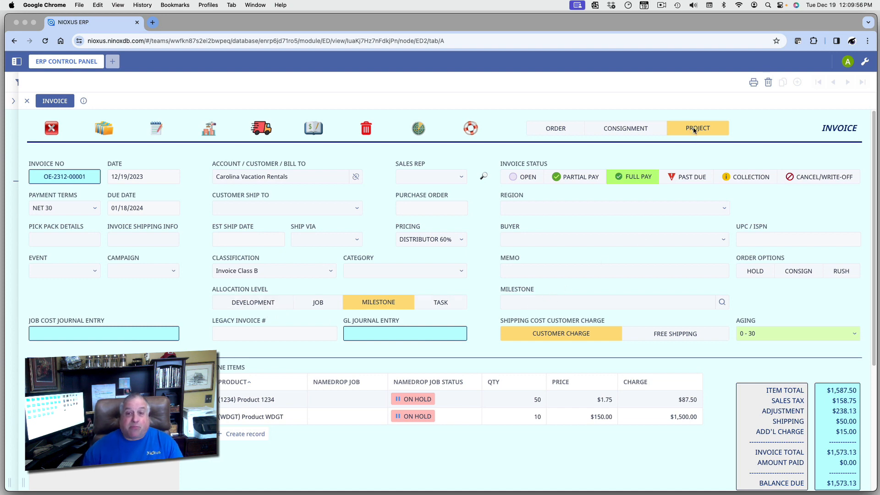
left_click(552, 130)
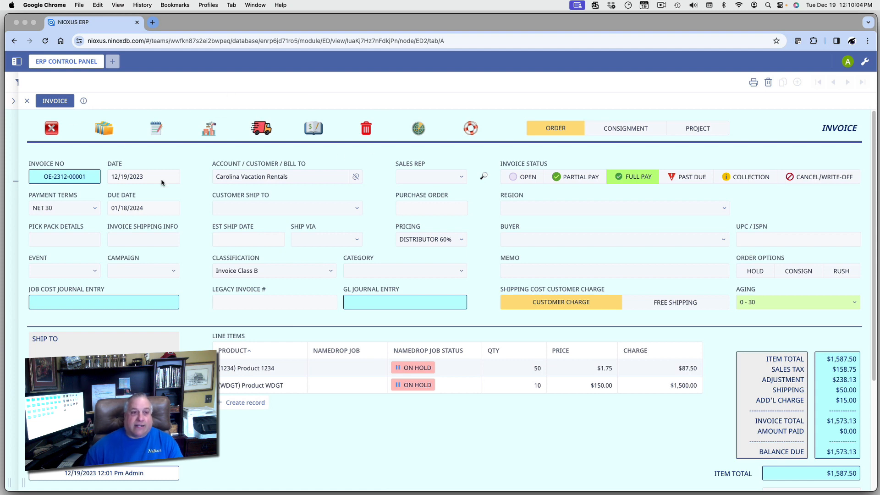
View the invoice's document management options and notebook options, cancelling each without creating a document or note.
left_click(105, 129)
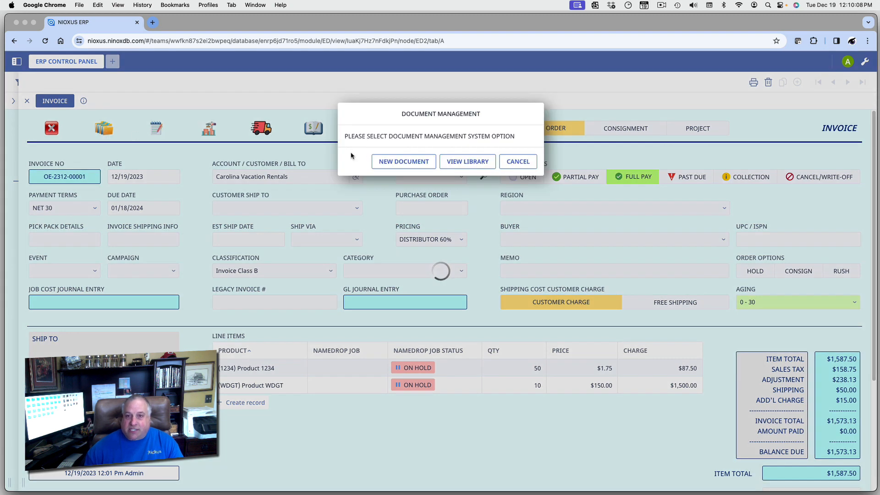
left_click(511, 162)
left_click(157, 129)
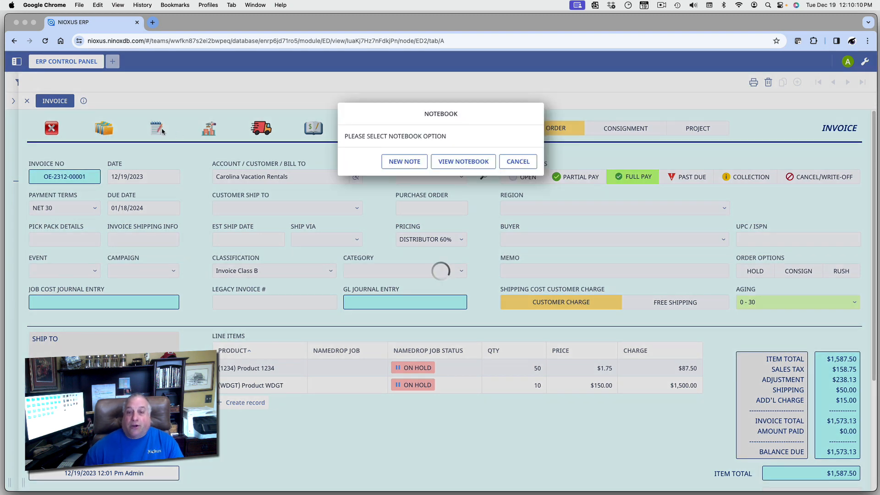
left_click(503, 162)
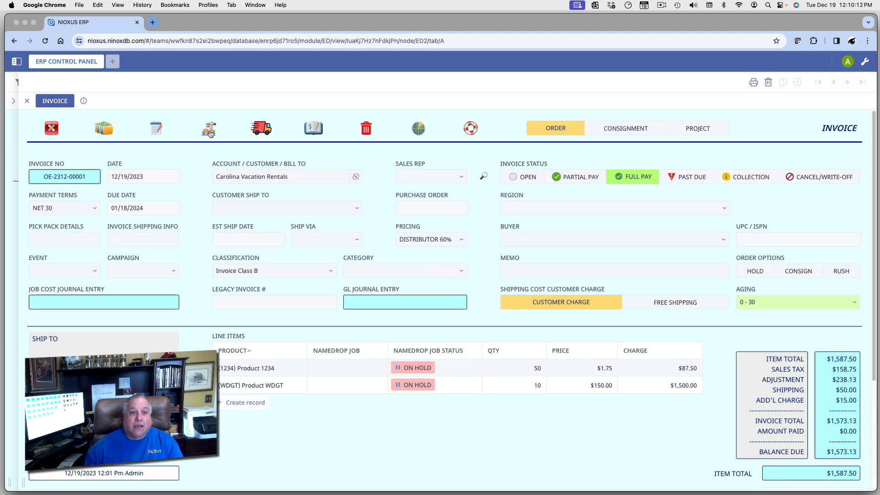
View the job cost posting and pick ticket creation options for the invoice, cancelling both.
left_click(209, 130)
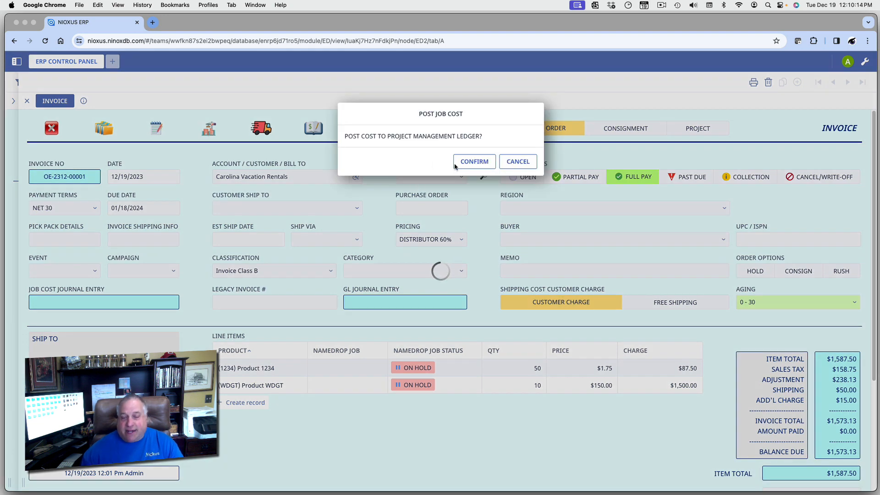
left_click(514, 161)
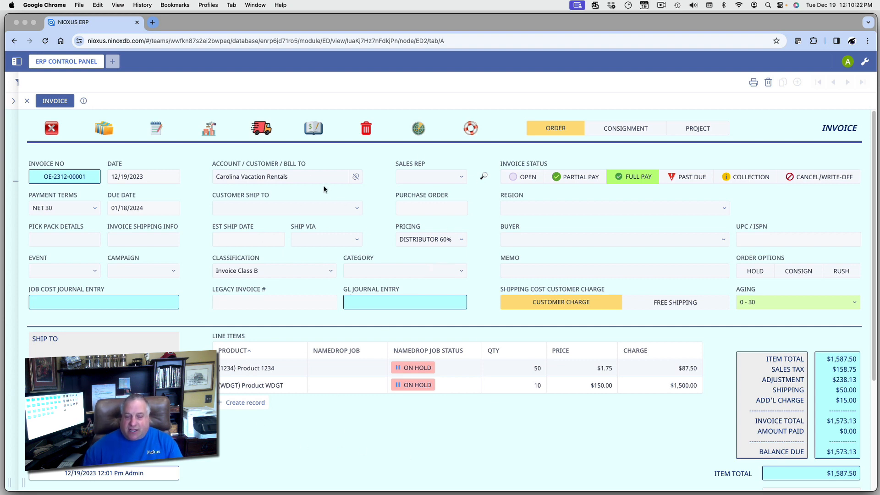
left_click(262, 133)
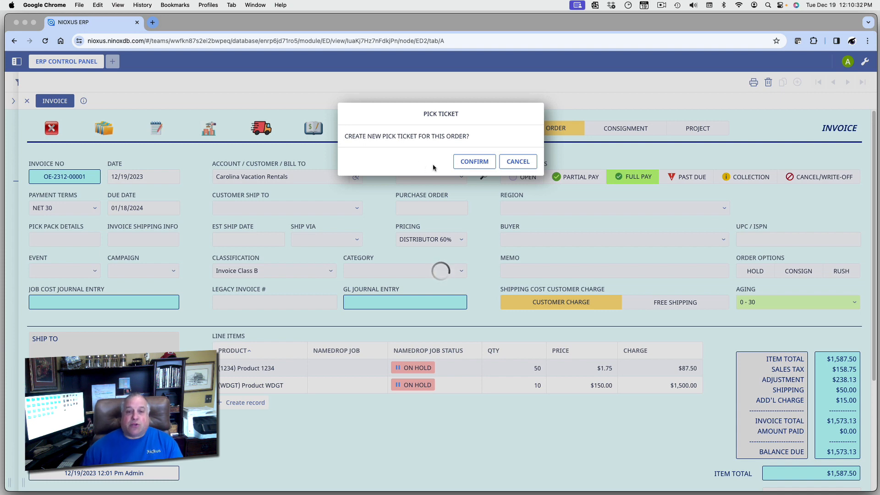
left_click(513, 160)
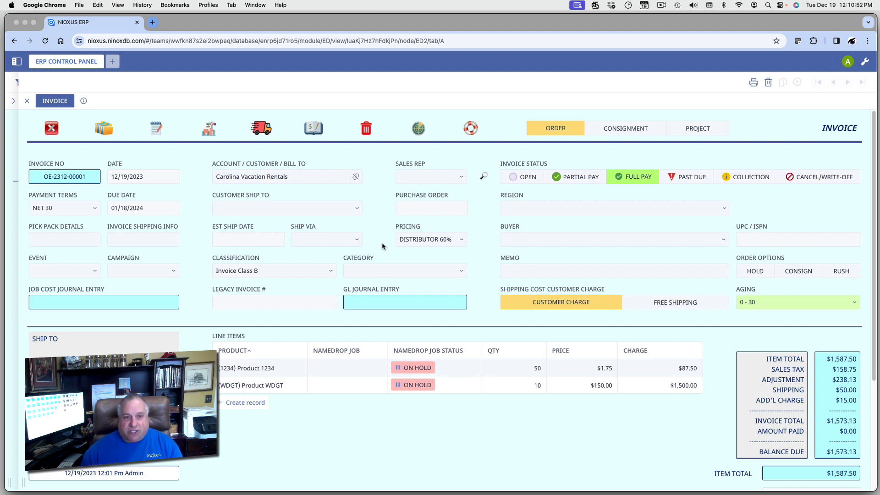
View the general journal posting options for the invoice, choose to cancel, and dismiss the notice.
left_click(315, 130)
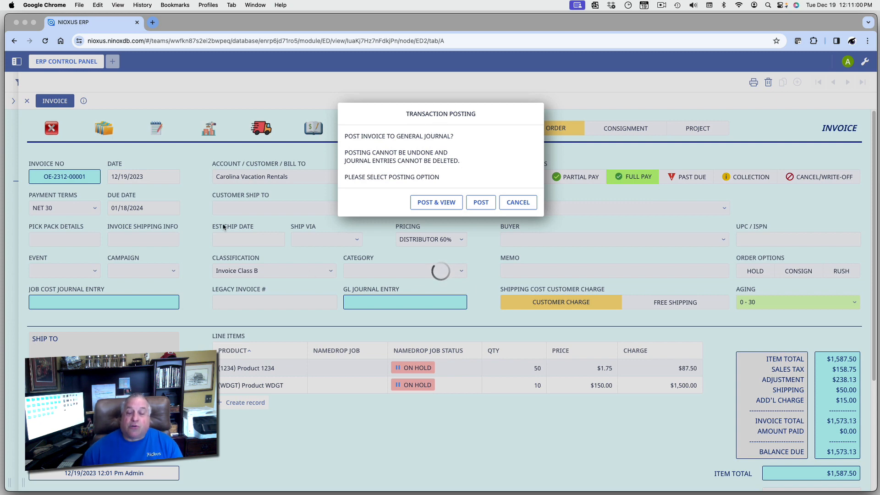
left_click(518, 204)
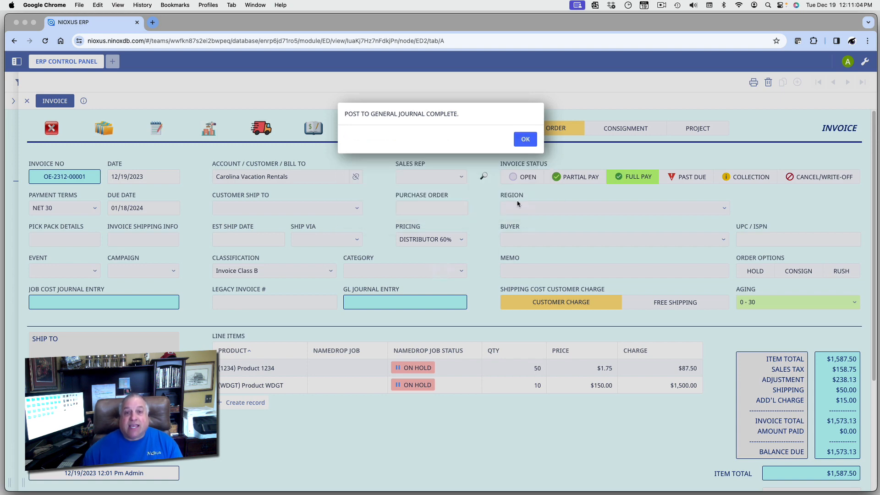
left_click(521, 142)
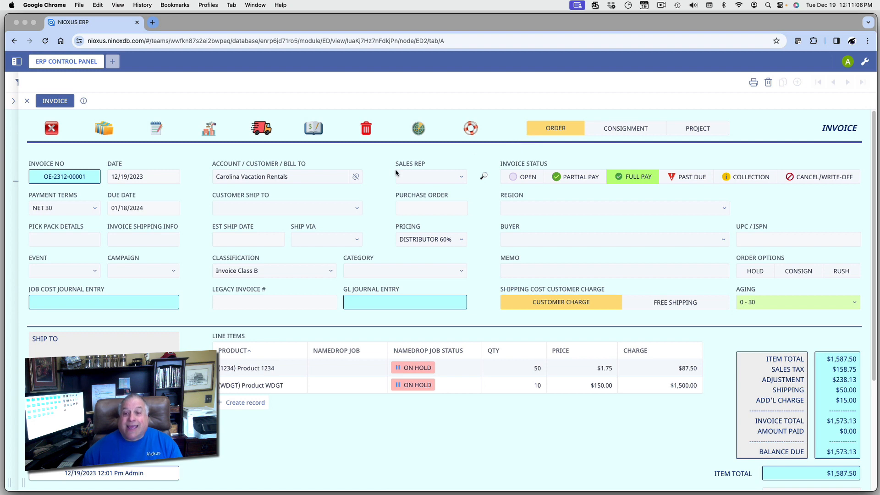